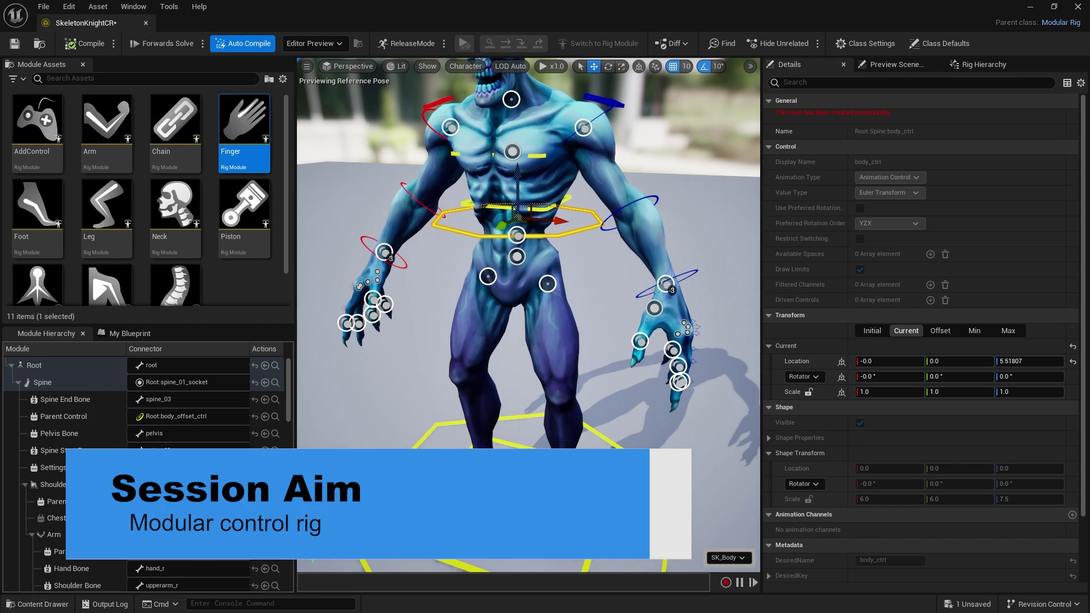
# Step: Undo the last control move with Ctrl+Z
pyautogui.hotkey('ctrl', 'z')
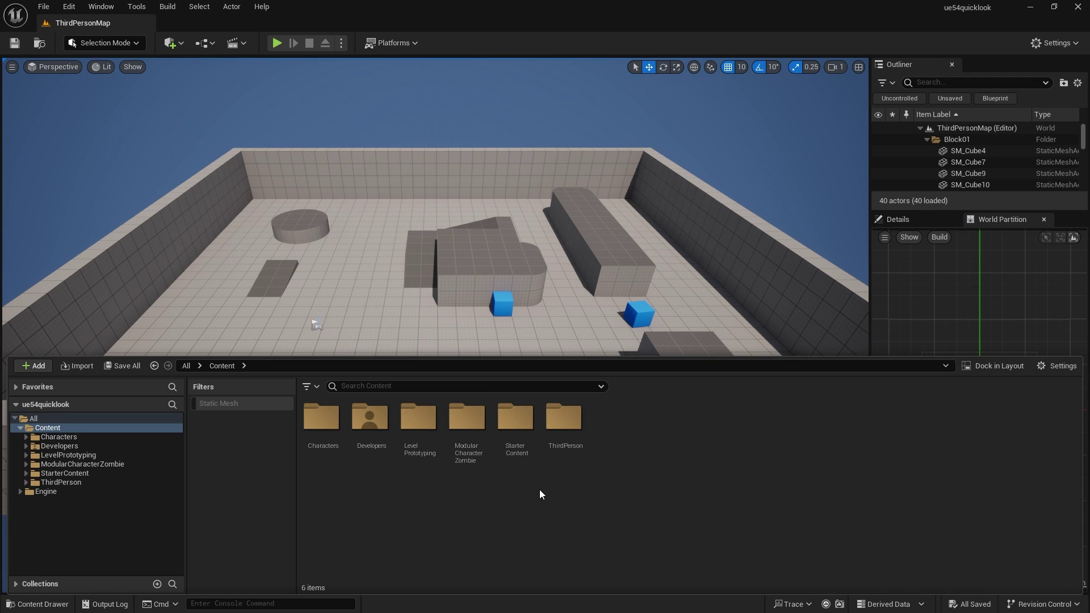
# Step: Create a Control Rig asset with ModularRig as parent, named SkeletonKnightCR, in Content
pyautogui.rightClick(618, 466)
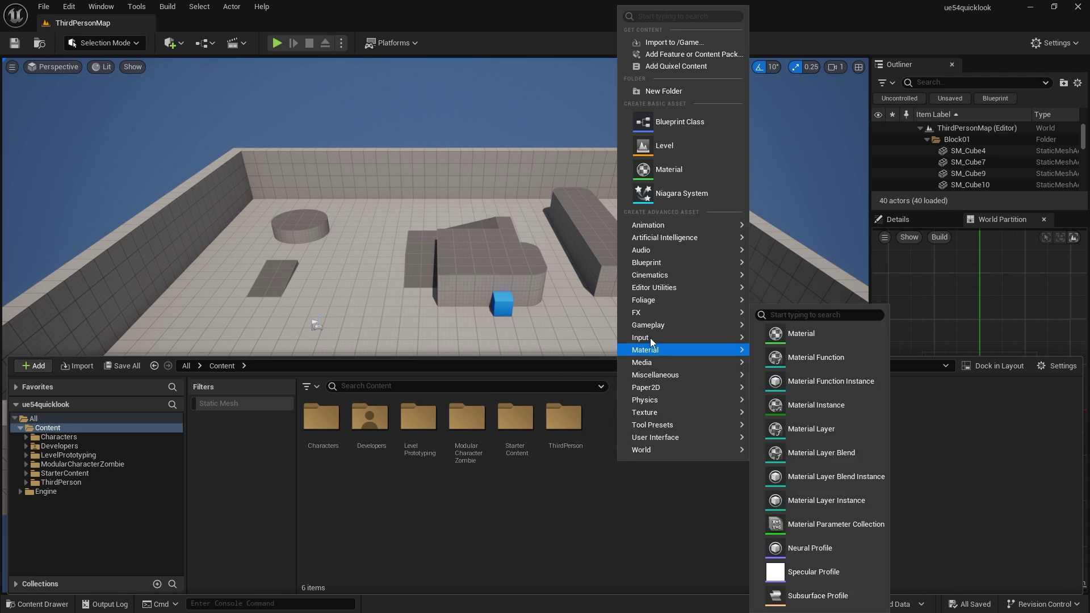
pyautogui.moveTo(657, 260)
pyautogui.moveTo(662, 226)
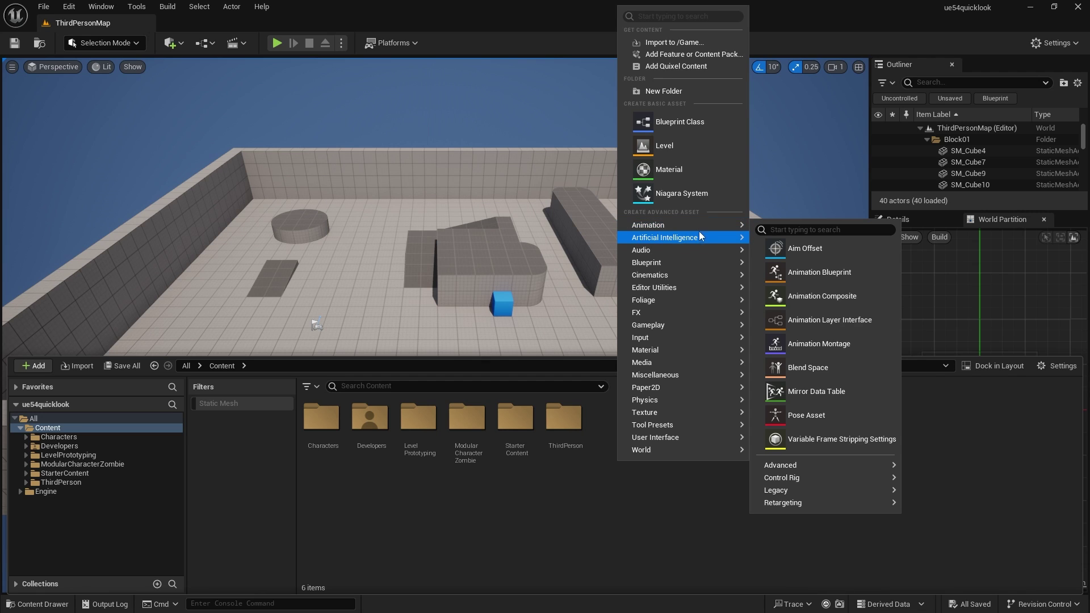
pyautogui.moveTo(834, 484)
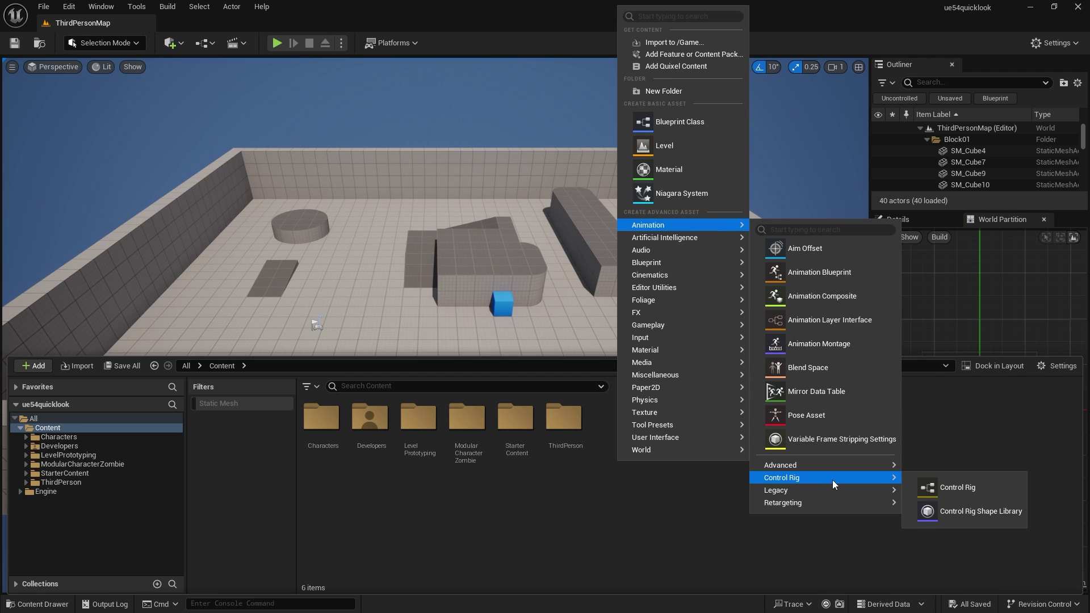
pyautogui.click(937, 490)
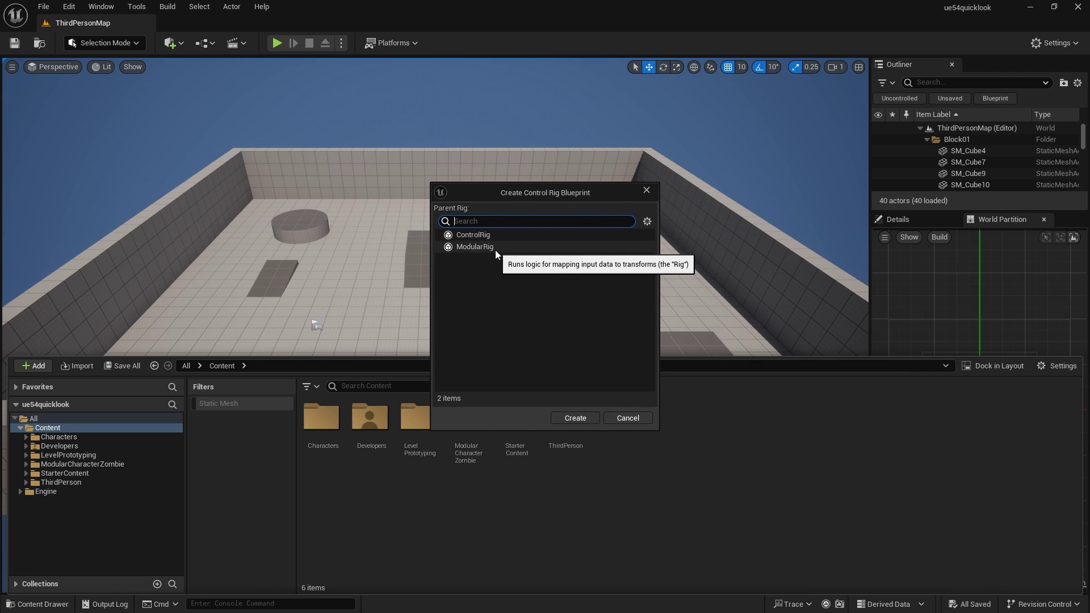
pyautogui.click(476, 247)
pyautogui.click(575, 418)
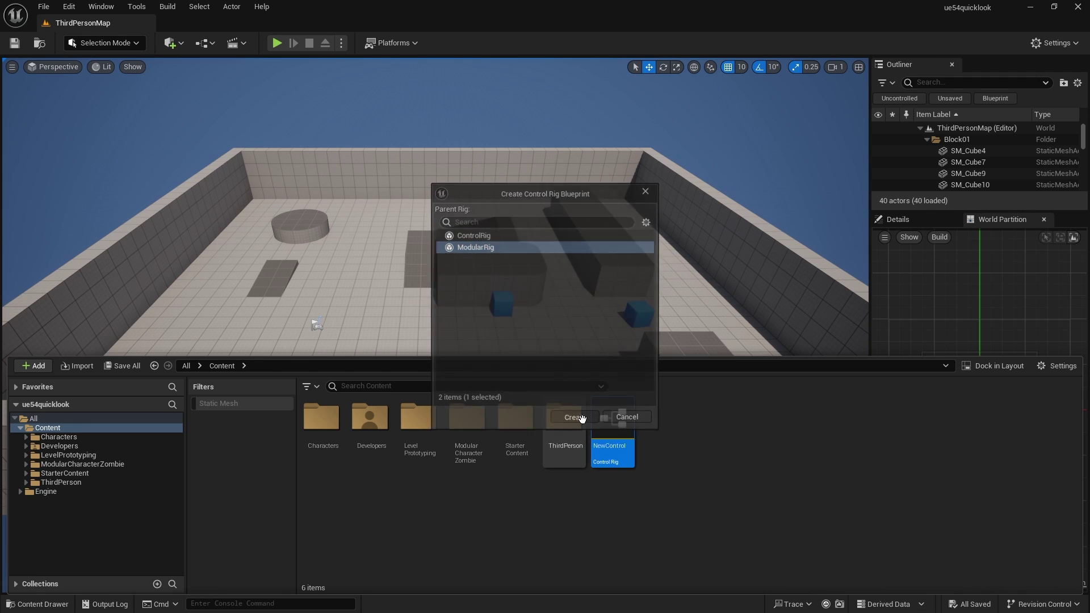
pyautogui.write('Skel')
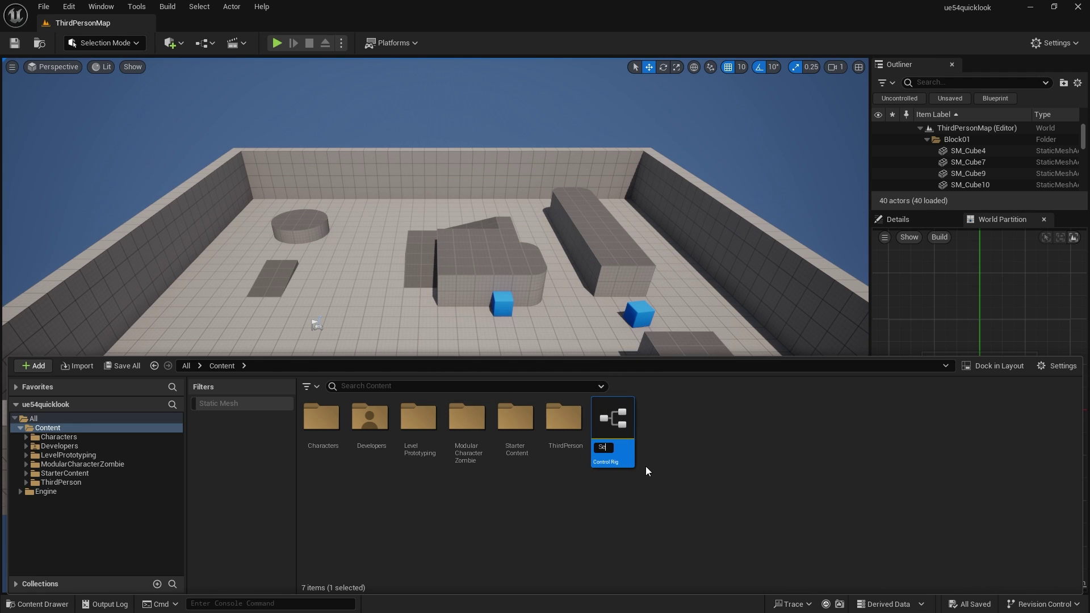
pyautogui.write('etonKnightC')
pyautogui.write('R')
pyautogui.press('Return')
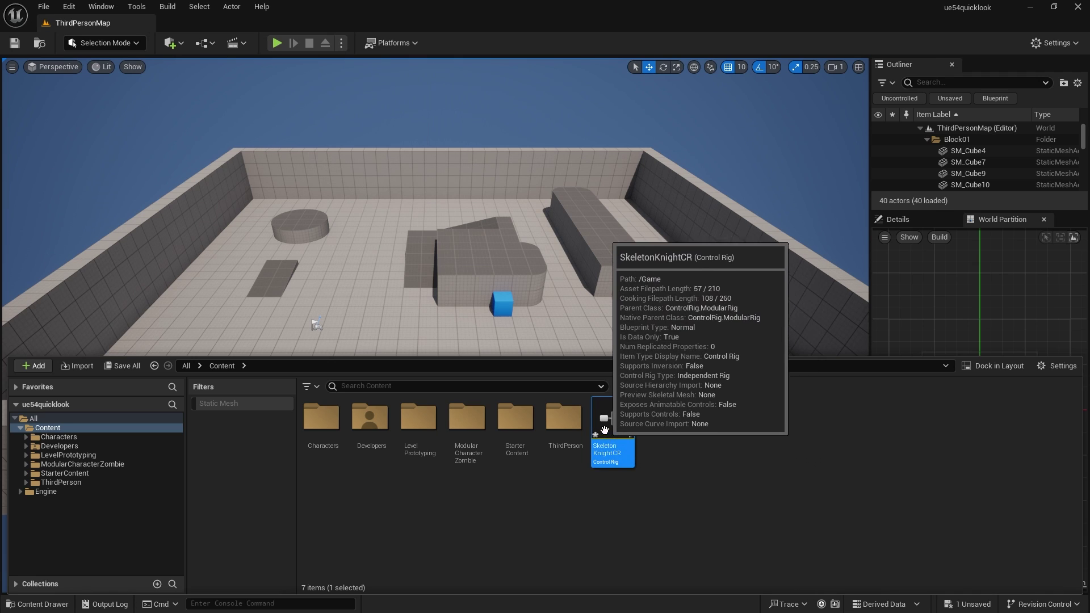
# Step: Open SkeletonKnightCR, dismiss Compiler Results, and set SK_Body as the preview mesh
pyautogui.doubleClick(605, 425)
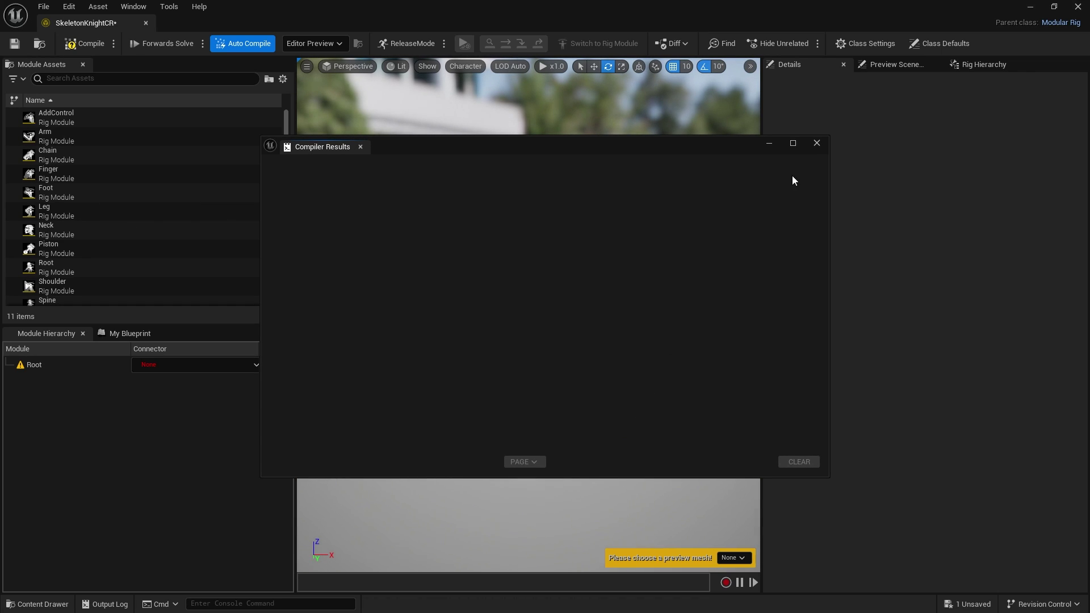
pyautogui.click(817, 143)
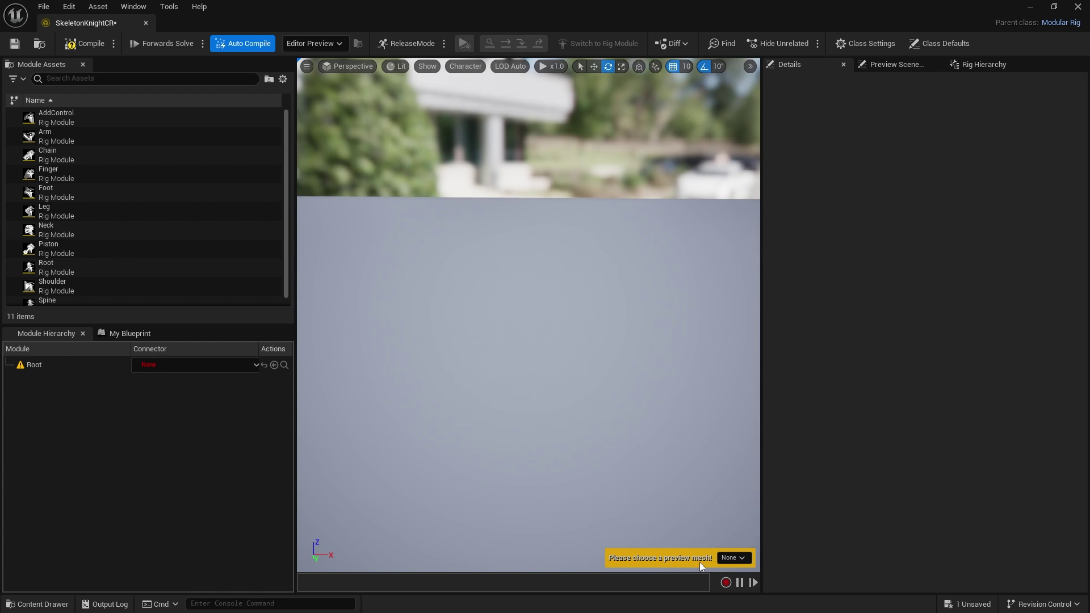
pyautogui.click(737, 558)
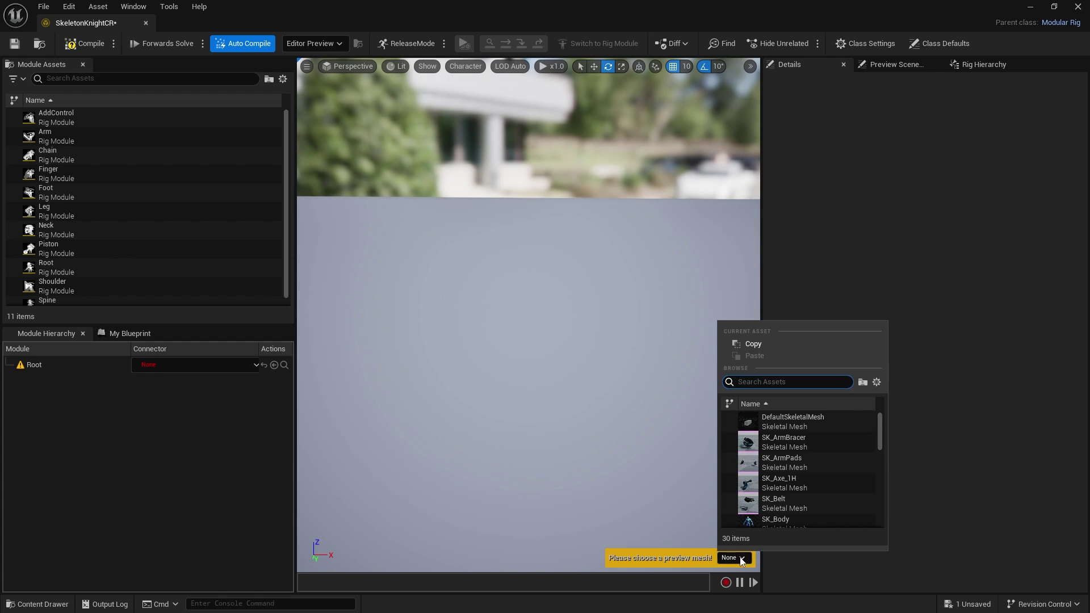
pyautogui.click(767, 491)
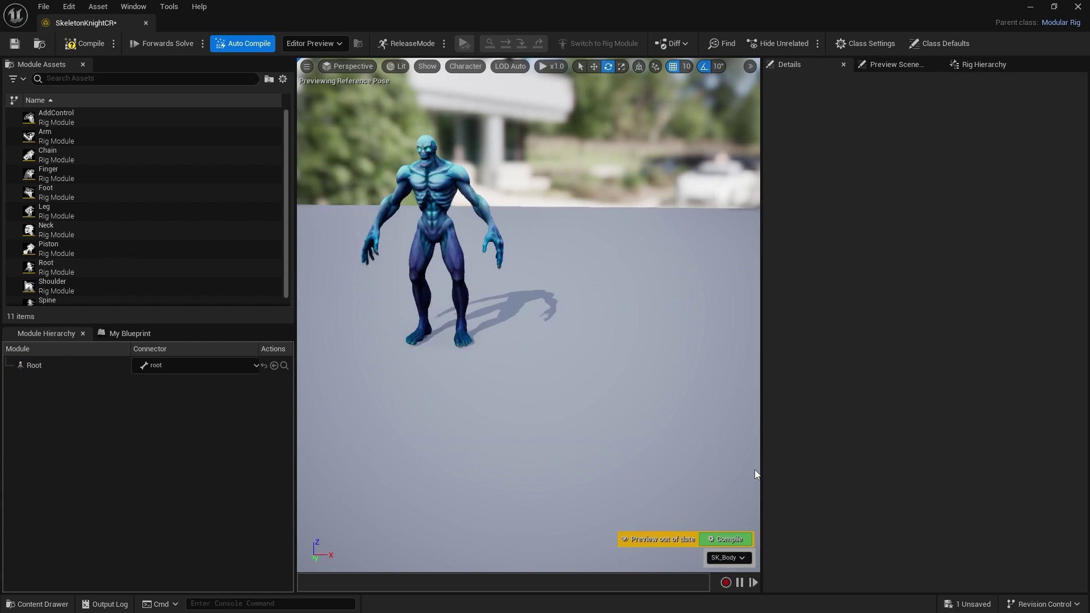
# Step: Frame the whole SK_Body character in the rig editor viewport
pyautogui.moveTo(597, 392); pyautogui.dragTo(598, 420, button='right')
pyautogui.press('w')
pyautogui.moveTo(552, 305); pyautogui.dragTo(561, 288, button='right')
pyautogui.press('s')
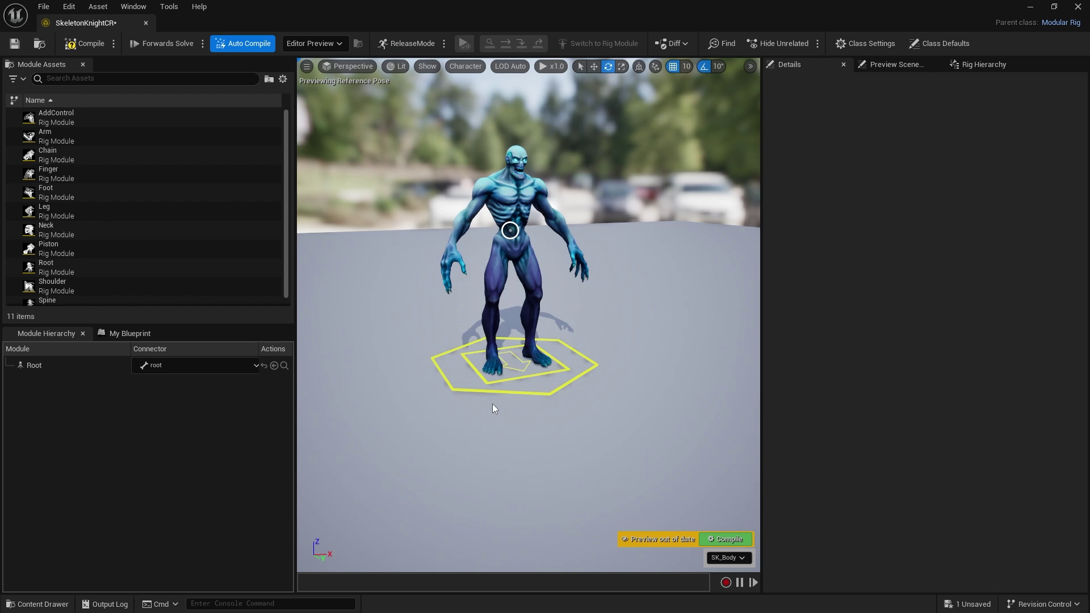
# Step: Select the Root module to show its settings, then compile the out-of-date preview
pyautogui.click(34, 366)
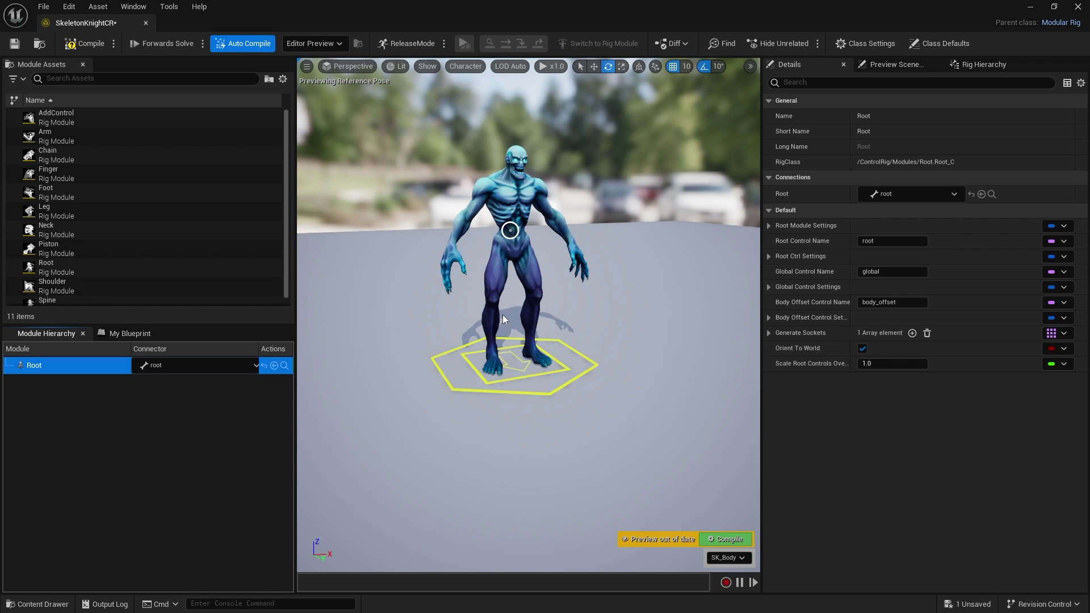
pyautogui.click(709, 537)
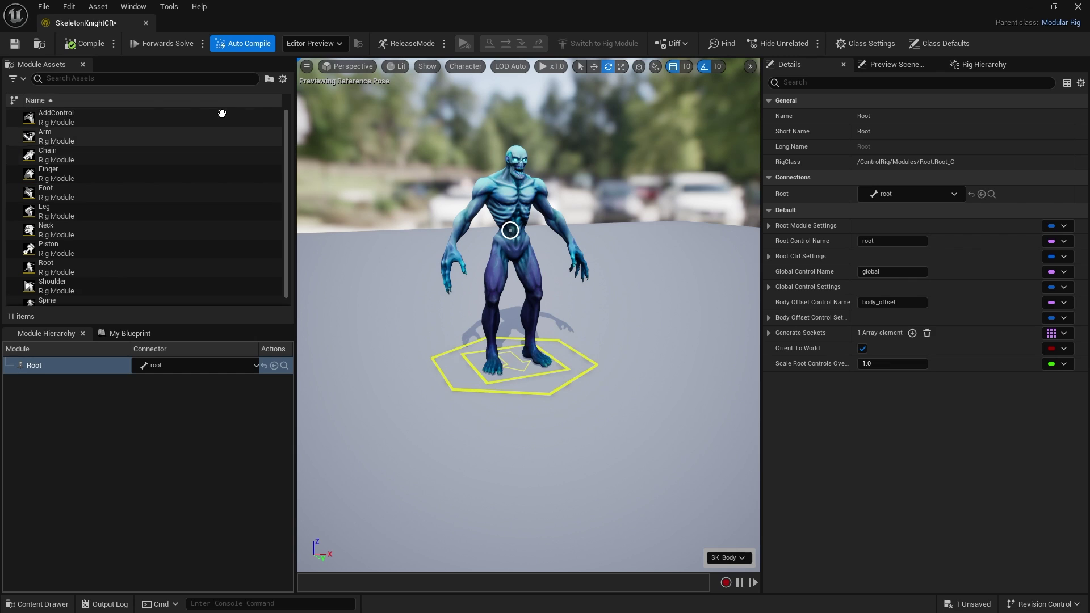
# Step: Show Module Assets as a tile grid with larger thumbnails
pyautogui.click(283, 79)
pyautogui.click(301, 123)
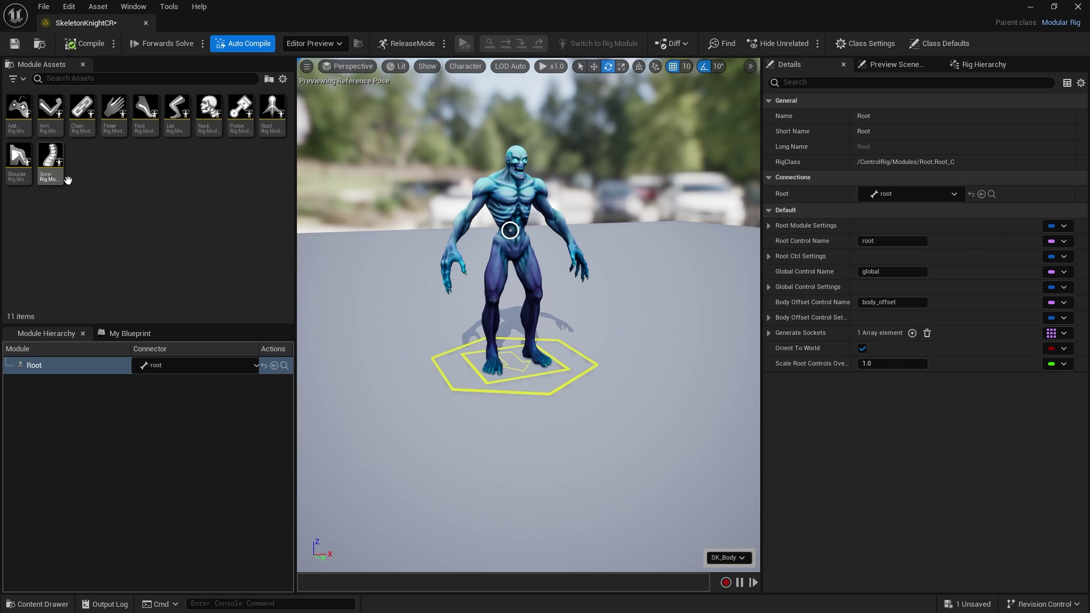
pyautogui.click(283, 78)
pyautogui.moveTo(331, 411)
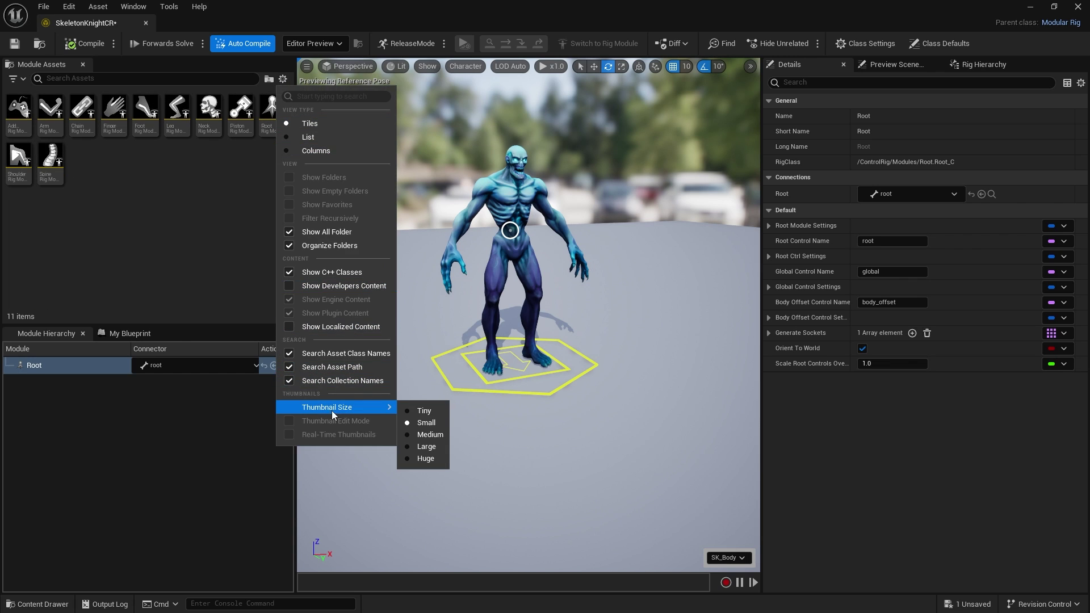
pyautogui.click(438, 434)
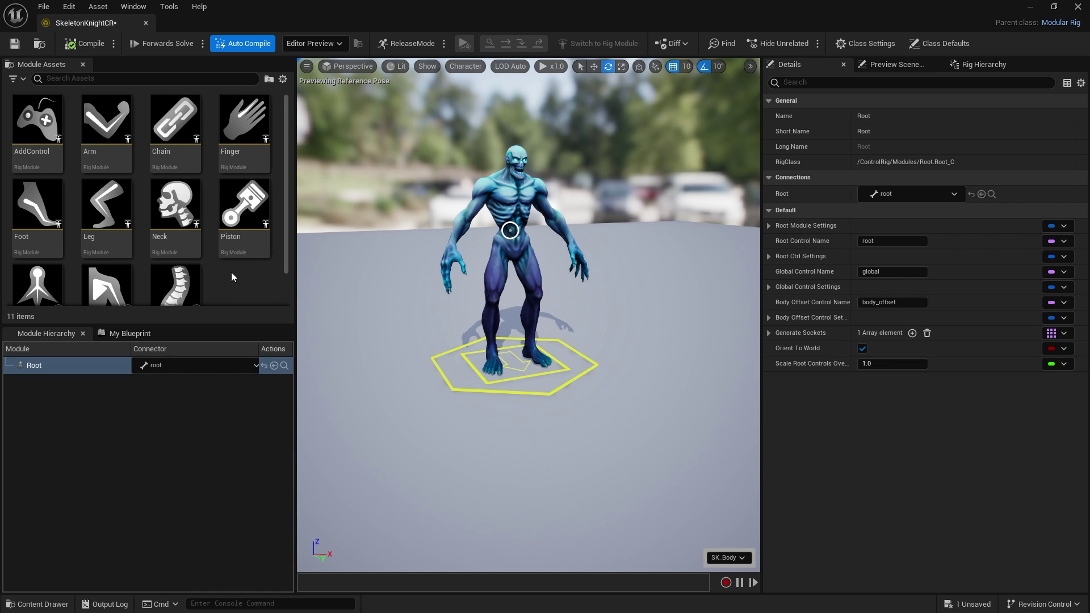
# Step: Add a Spine module on the character under Root, linked to spine_01_socket
pyautogui.scroll(-2, 229, 272)
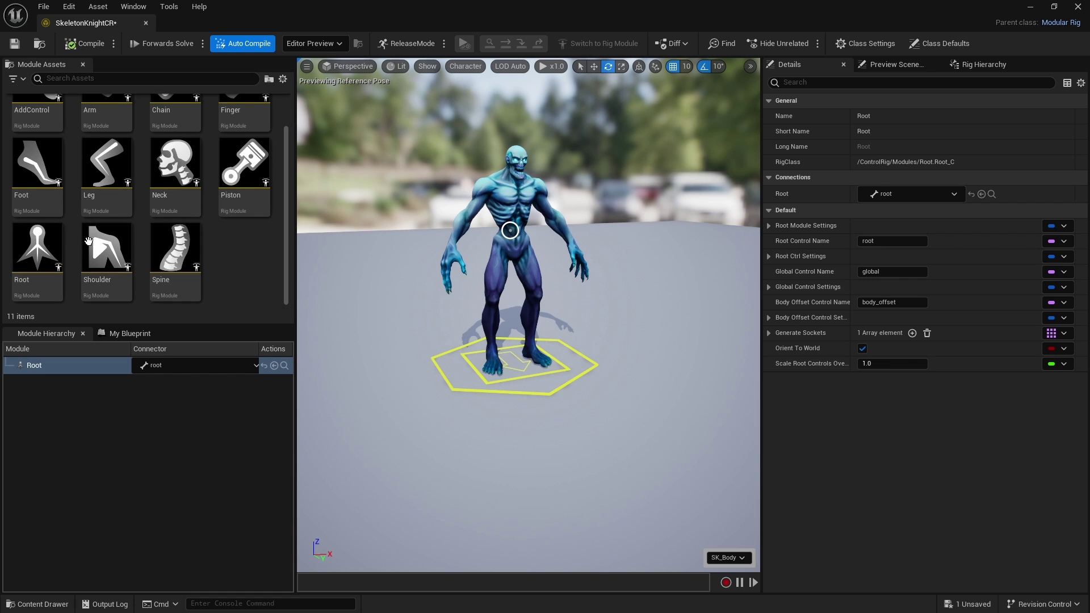
pyautogui.scroll(2, 176, 267)
pyautogui.moveTo(175, 281); pyautogui.dragTo(511, 234)
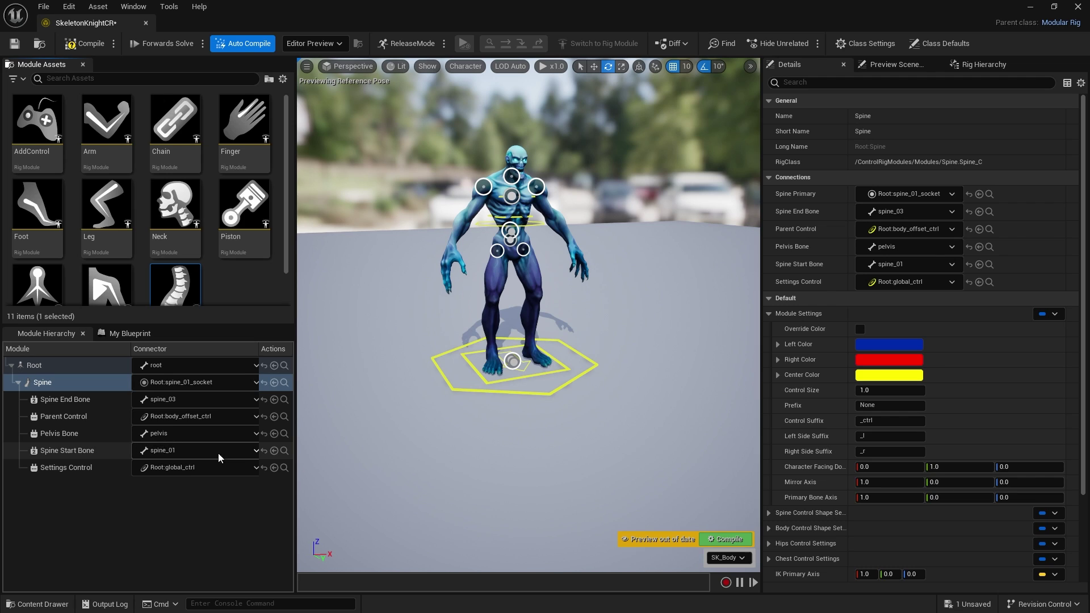
pyautogui.click(247, 452)
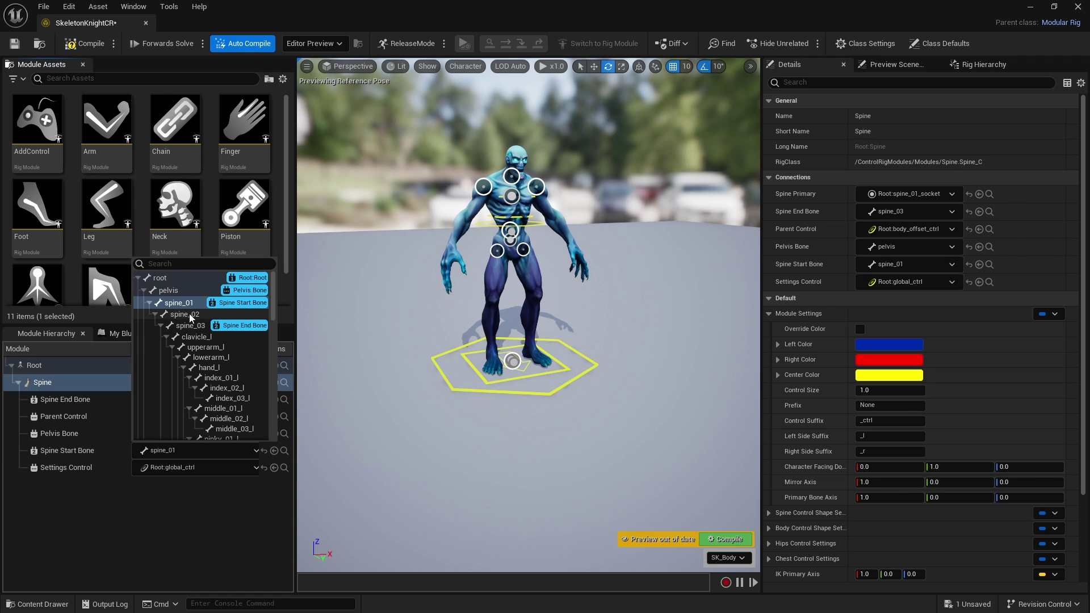
pyautogui.click(187, 500)
pyautogui.click(188, 499)
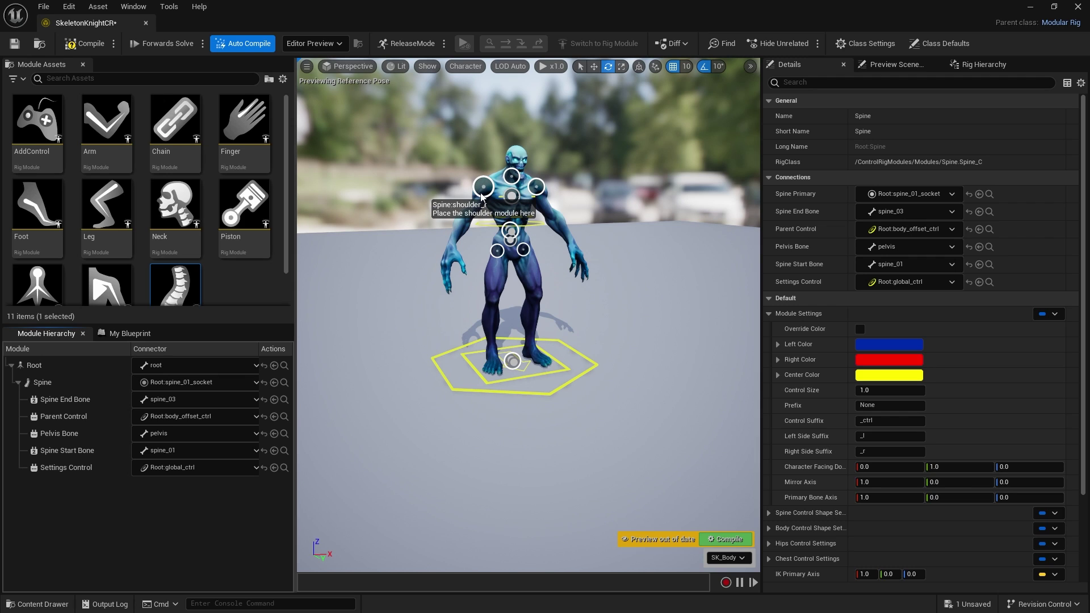
pyautogui.scroll(-1, 141, 238)
# Step: Add Shoulder modules to the character, including a second one on the left side
pyautogui.moveTo(108, 262); pyautogui.dragTo(483, 187)
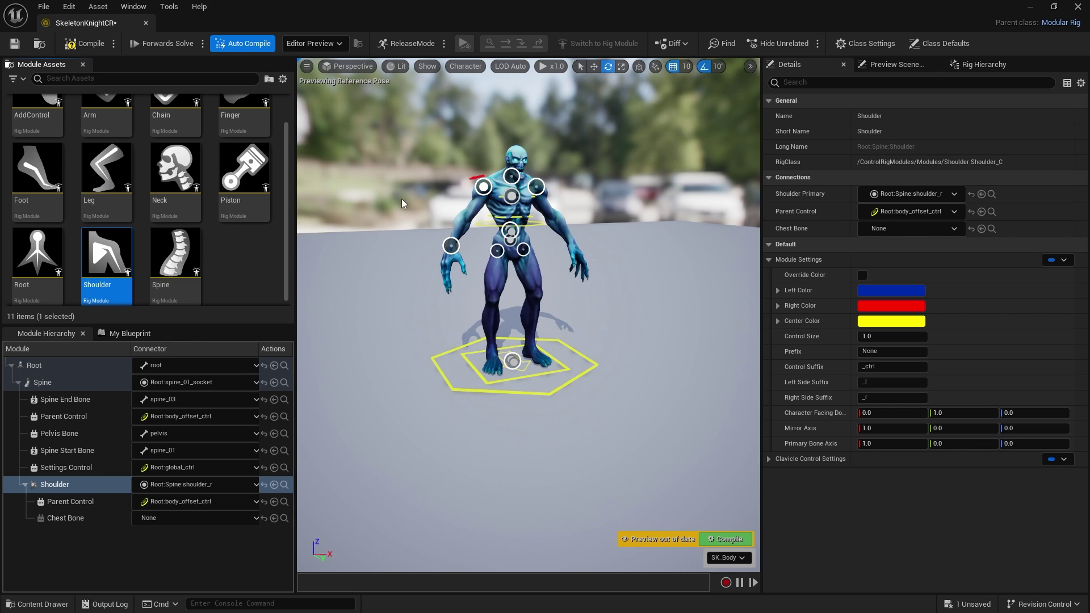
pyautogui.moveTo(115, 260); pyautogui.dragTo(537, 187)
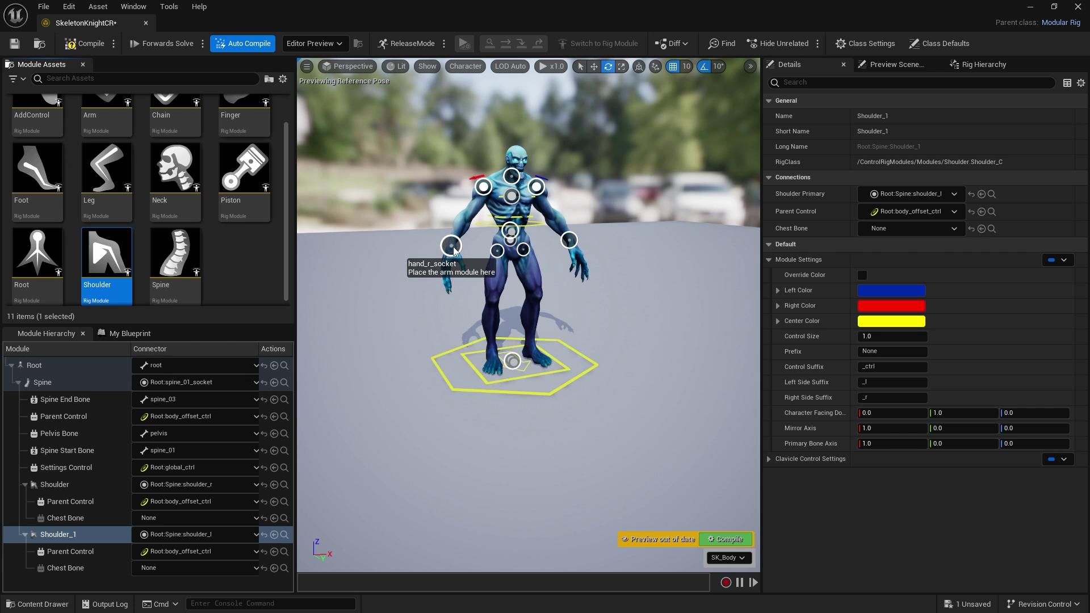
pyautogui.scroll(1, 113, 123)
# Step: Add Arm modules at the right and left hand sockets
pyautogui.moveTo(113, 123); pyautogui.dragTo(443, 280)
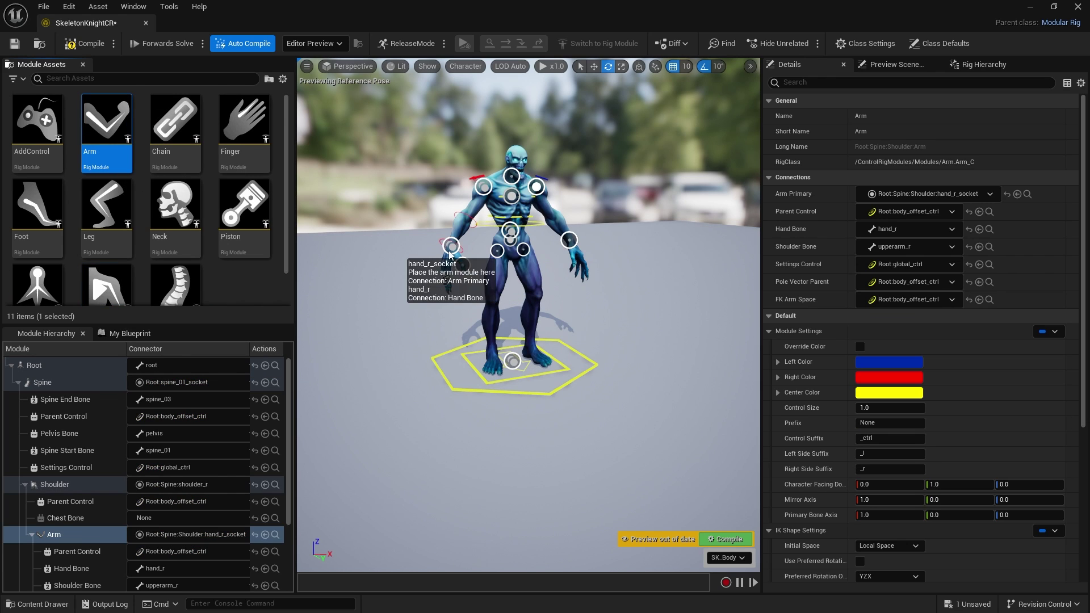
pyautogui.moveTo(163, 142); pyautogui.dragTo(568, 238)
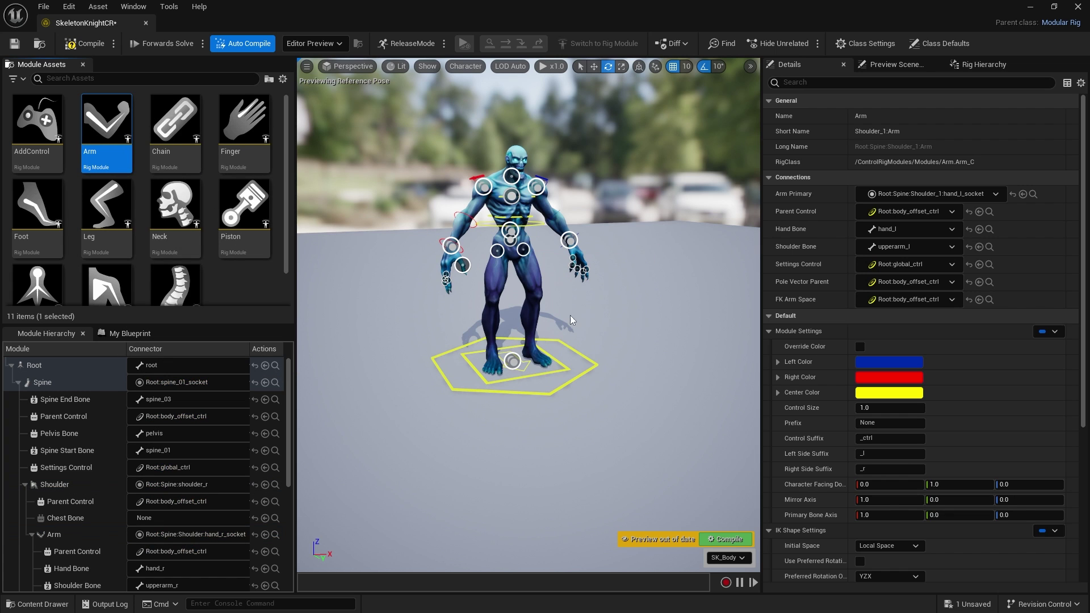
pyautogui.press('w')
pyautogui.moveTo(573, 321); pyautogui.dragTo(603, 311, button='right')
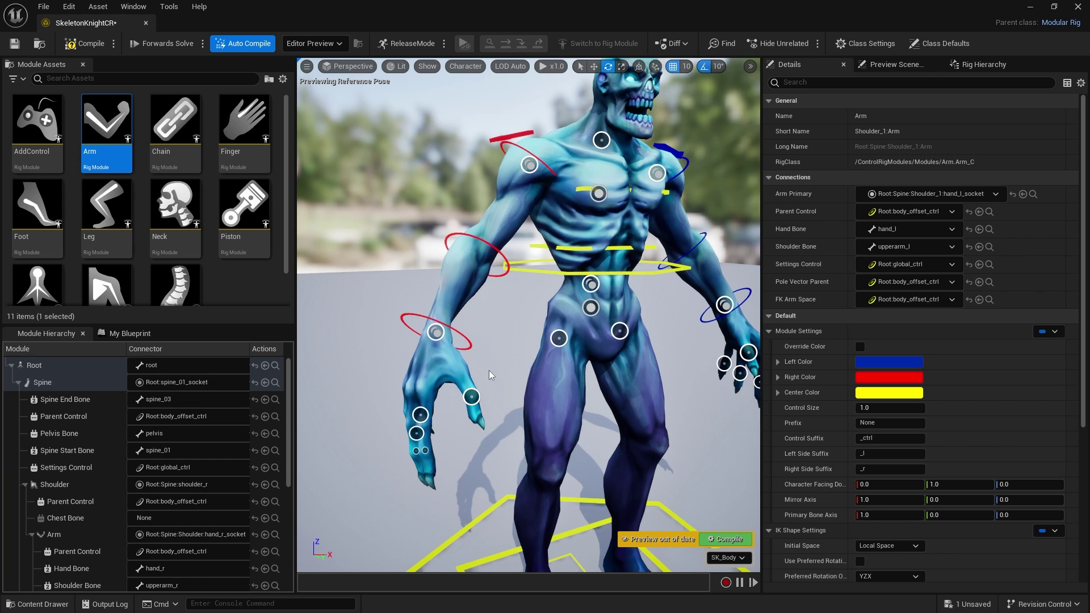
# Step: Orbit to the right hand and attach a Finger module to index_03_r_socket
pyautogui.moveTo(637, 252); pyautogui.dragTo(625, 260, button='right')
pyautogui.moveTo(482, 361); pyautogui.dragTo(516, 284, button='right')
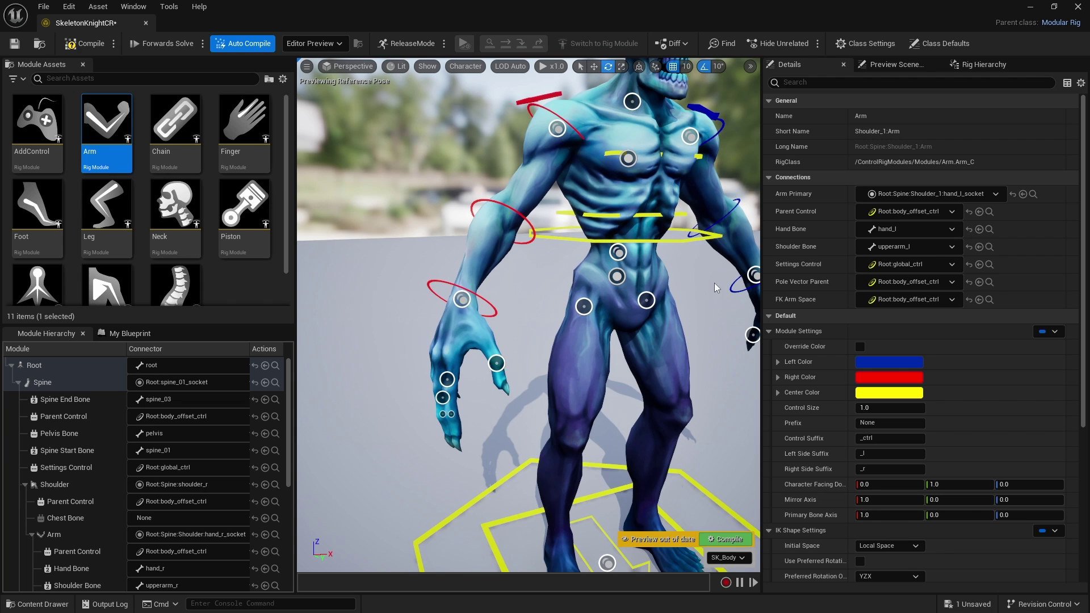
pyautogui.keyDown('alt'); pyautogui.moveTo(442, 397); pyautogui.dragTo(580, 440); pyautogui.keyUp('alt')
pyautogui.moveTo(249, 135); pyautogui.dragTo(531, 343)
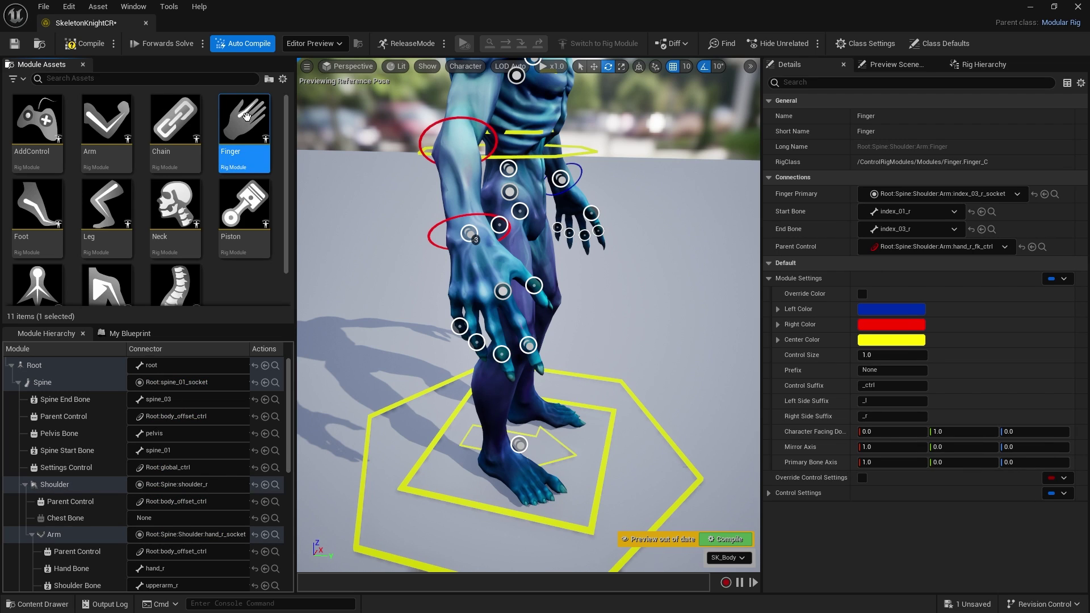
pyautogui.moveTo(244, 137); pyautogui.dragTo(535, 285)
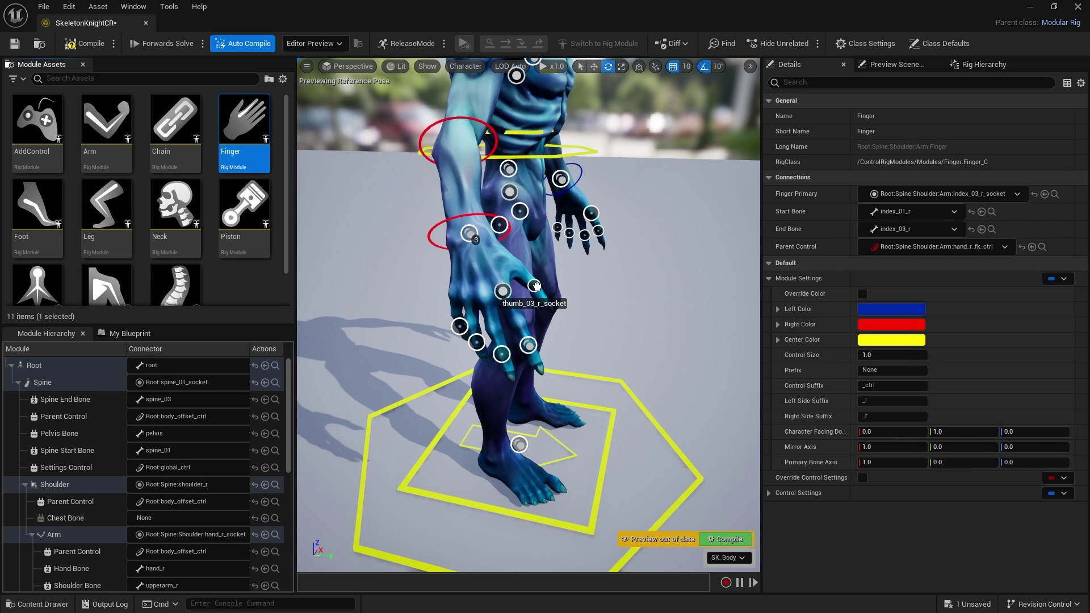
# Step: Attach Finger modules to the right thumb, middle finger and pinky
pyautogui.moveTo(244, 159); pyautogui.dragTo(501, 356)
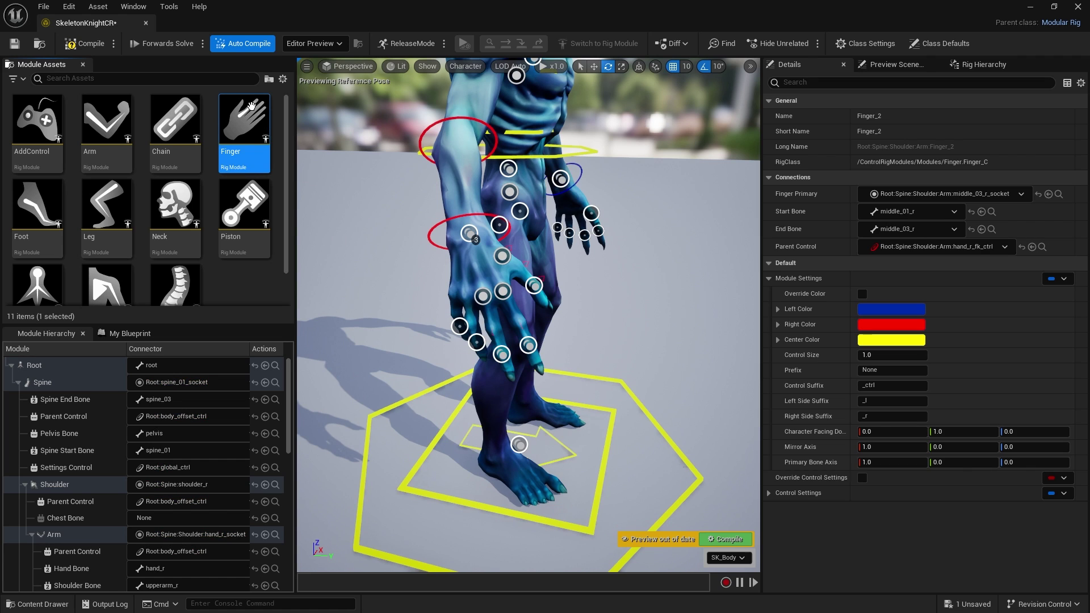
pyautogui.moveTo(244, 159); pyautogui.dragTo(475, 342)
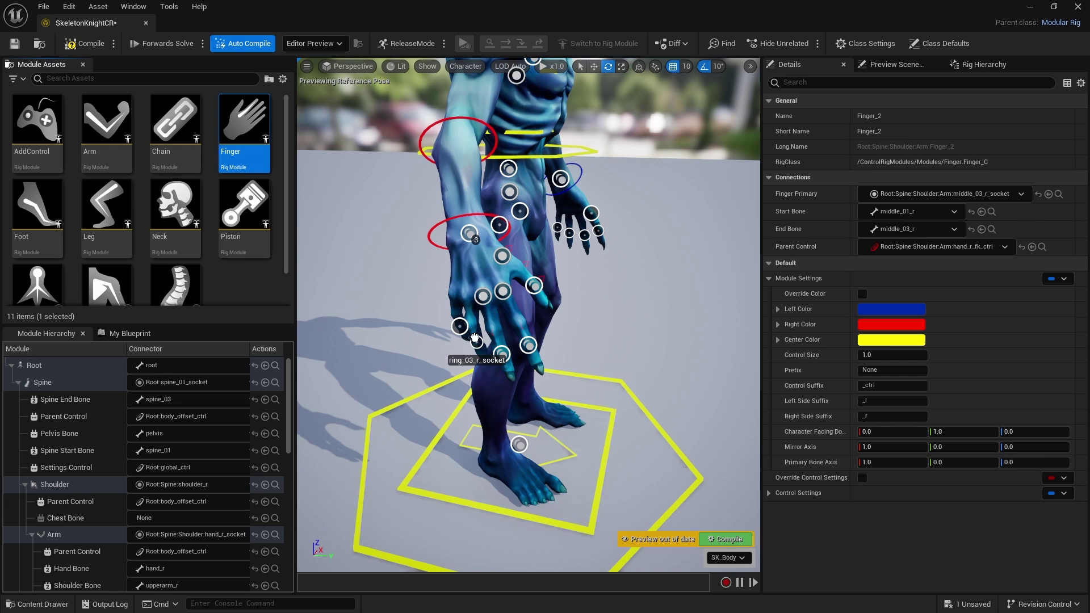
pyautogui.moveTo(252, 121); pyautogui.dragTo(459, 327)
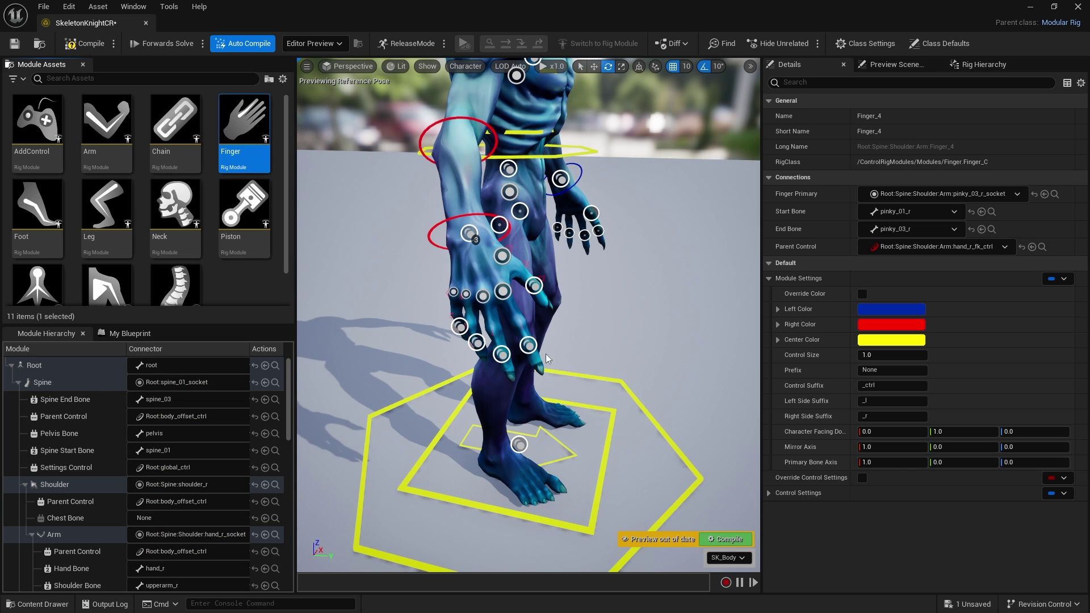
pyautogui.scroll(4, 495, 301)
pyautogui.scroll(5, 494, 301)
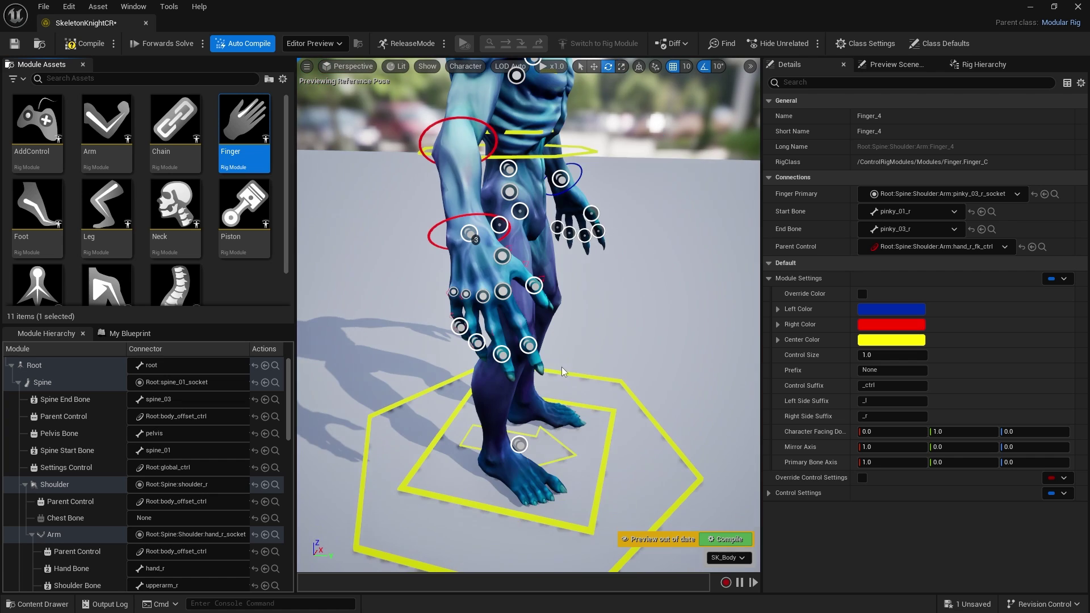
pyautogui.click(532, 347)
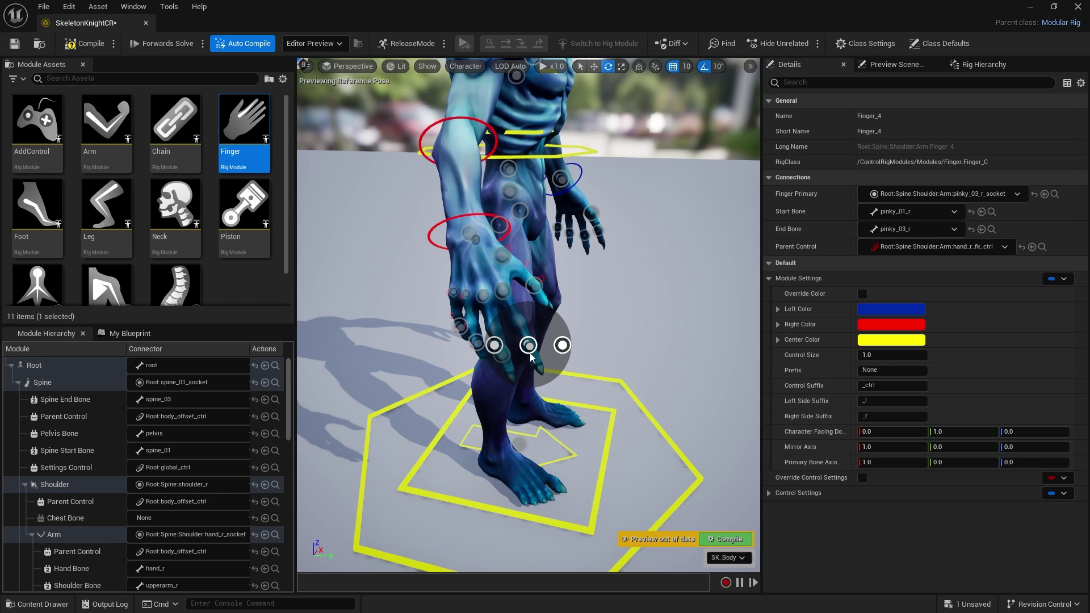
# Step: Attach Finger modules to the left thumb, index, ring finger and pinky
pyautogui.moveTo(650, 321); pyautogui.dragTo(431, 327, button='right')
pyautogui.moveTo(488, 264); pyautogui.dragTo(561, 273, button='right')
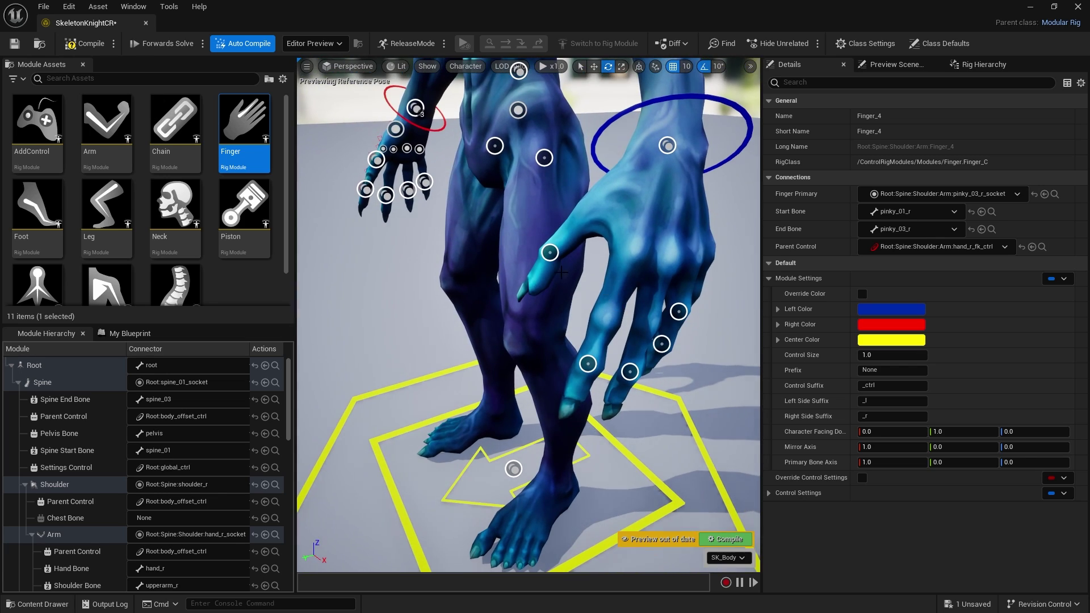
pyautogui.moveTo(255, 136); pyautogui.dragTo(630, 372)
pyautogui.moveTo(244, 133); pyautogui.dragTo(587, 364)
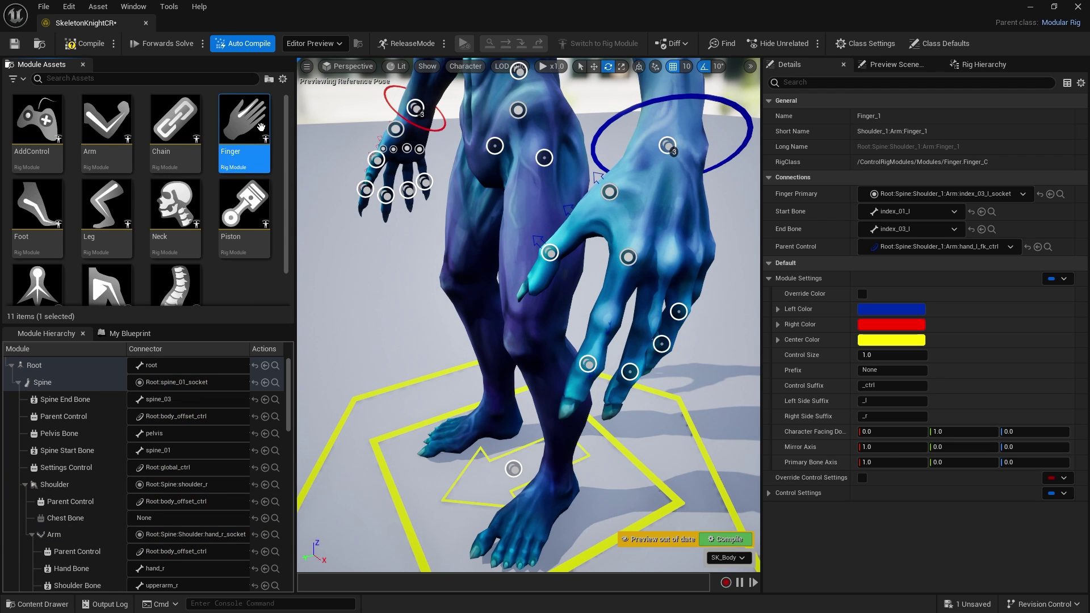
pyautogui.moveTo(244, 137); pyautogui.dragTo(546, 411)
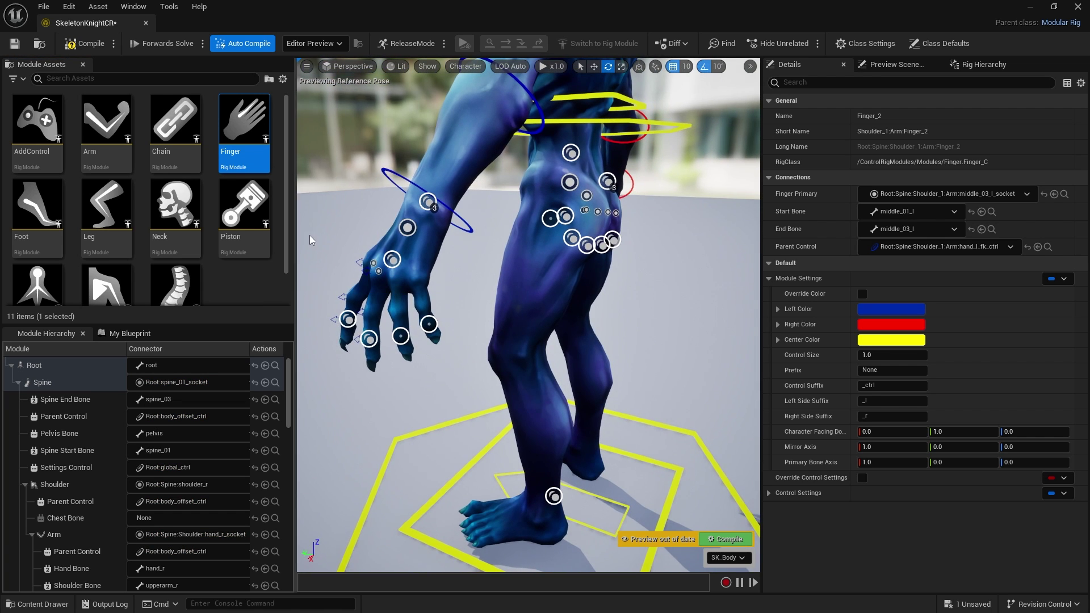
pyautogui.moveTo(244, 136); pyautogui.dragTo(400, 336)
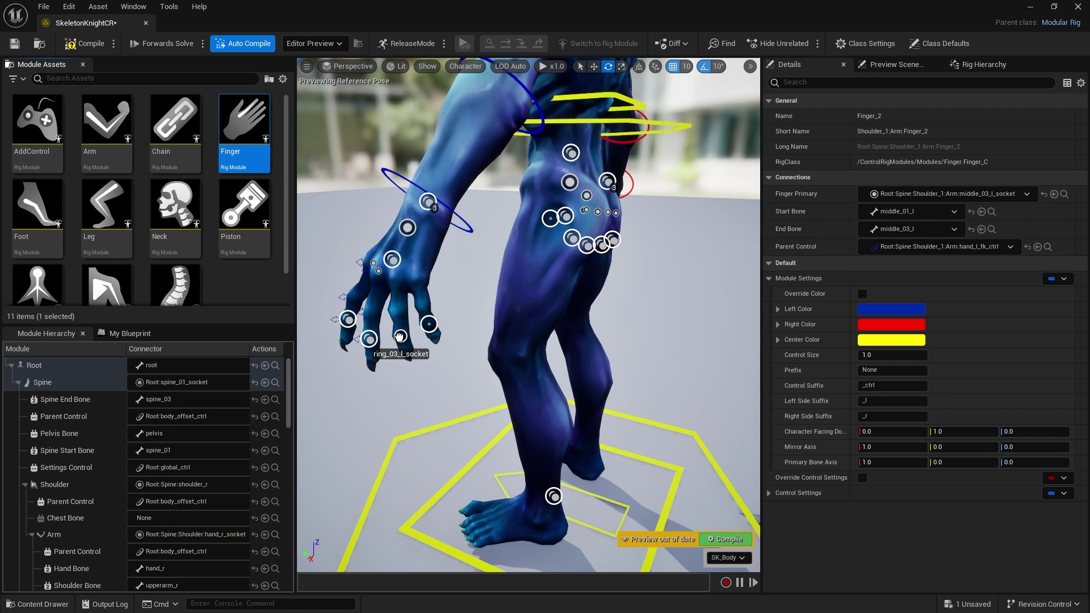
pyautogui.moveTo(253, 131); pyautogui.dragTo(428, 324)
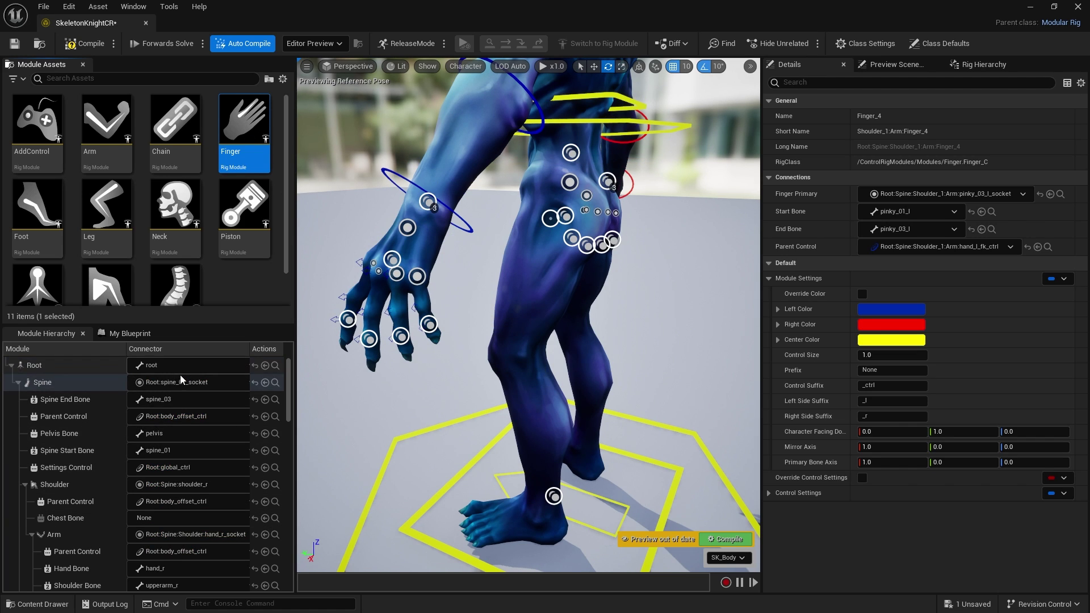
pyautogui.scroll(-3, 200, 487)
# Step: Compile the rig so the viewport preview is current
pyautogui.scroll(-15, 199, 485)
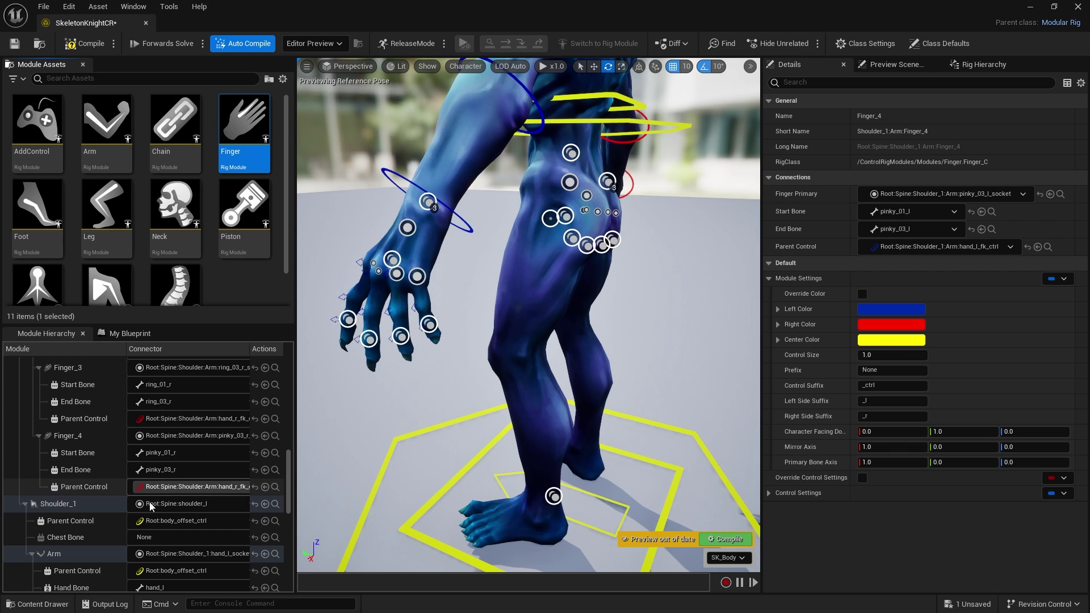
pyautogui.scroll(-5, 184, 522)
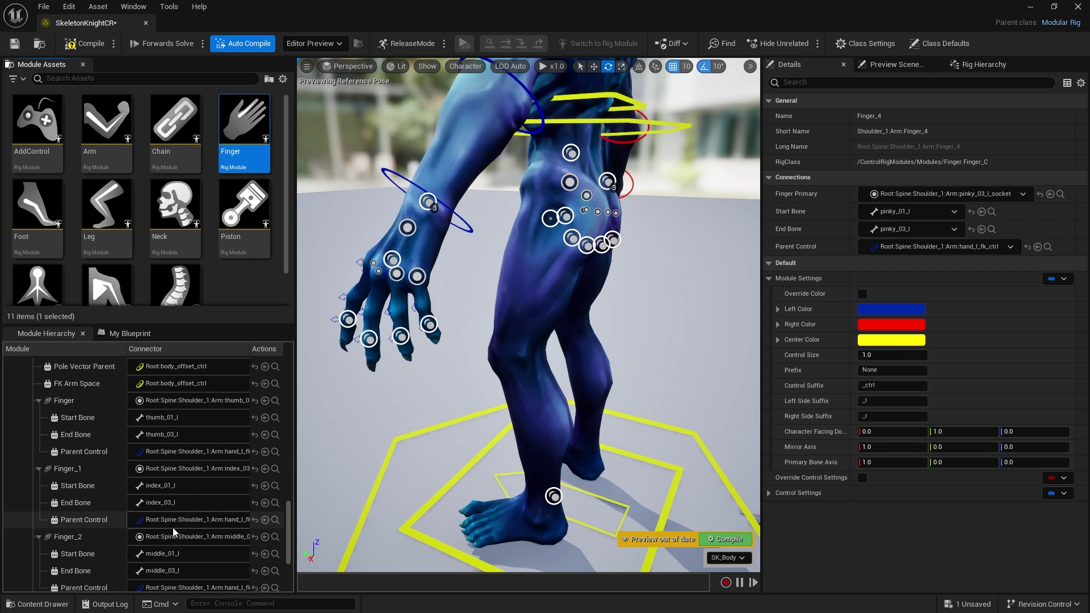
pyautogui.scroll(20, 174, 521)
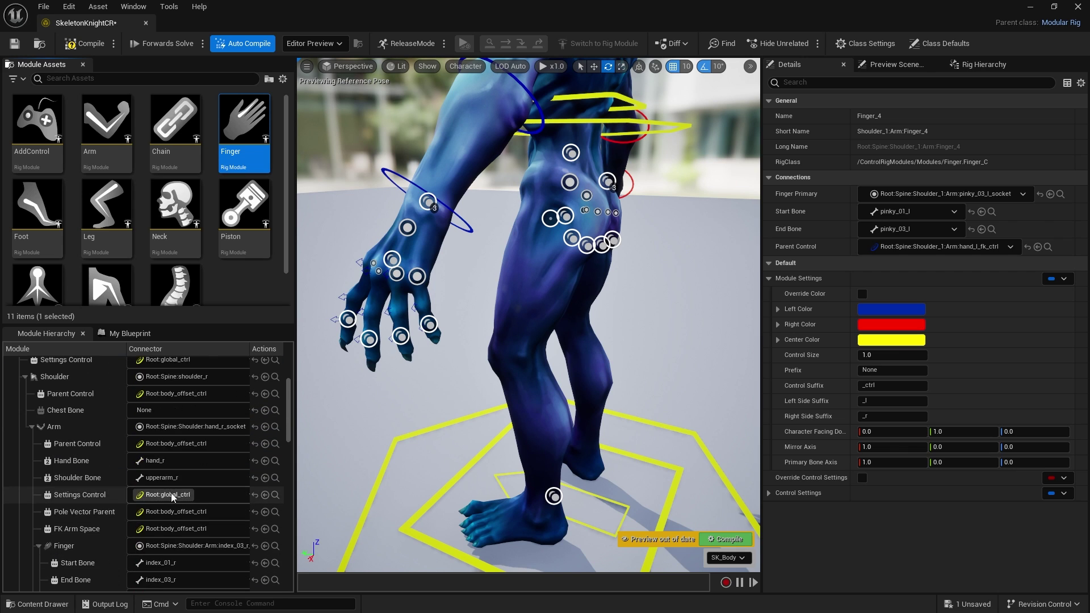
pyautogui.click(727, 539)
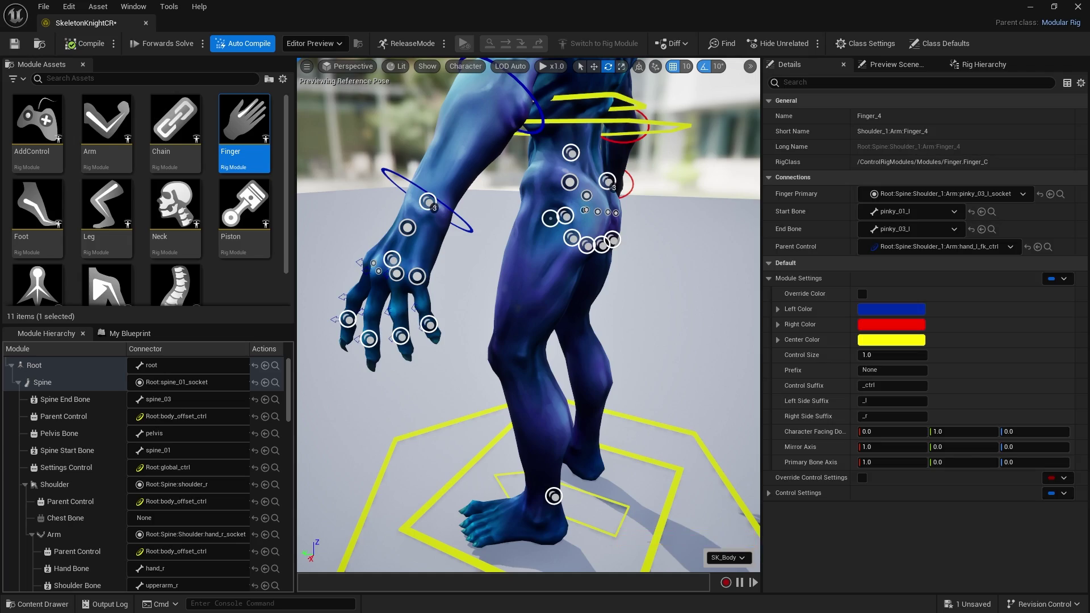
pyautogui.moveTo(527, 341); pyautogui.dragTo(443, 341, button='right')
# Step: Test-raise body_ctrl with the Move gizmo, then undo the move
pyautogui.press('w')
pyautogui.moveTo(518, 362); pyautogui.dragTo(533, 395, button='right')
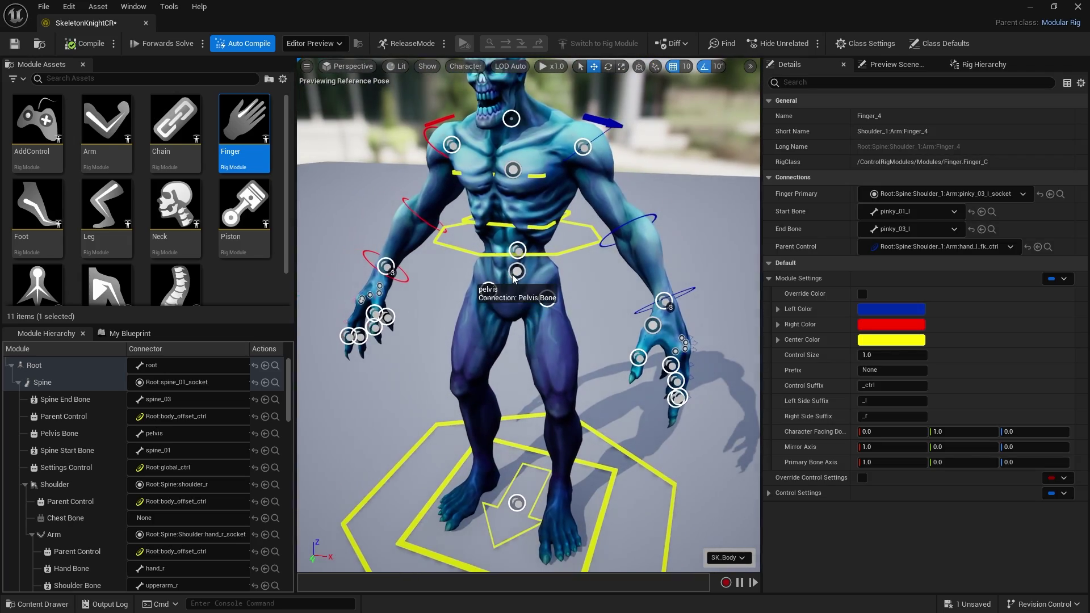
pyautogui.click(447, 246)
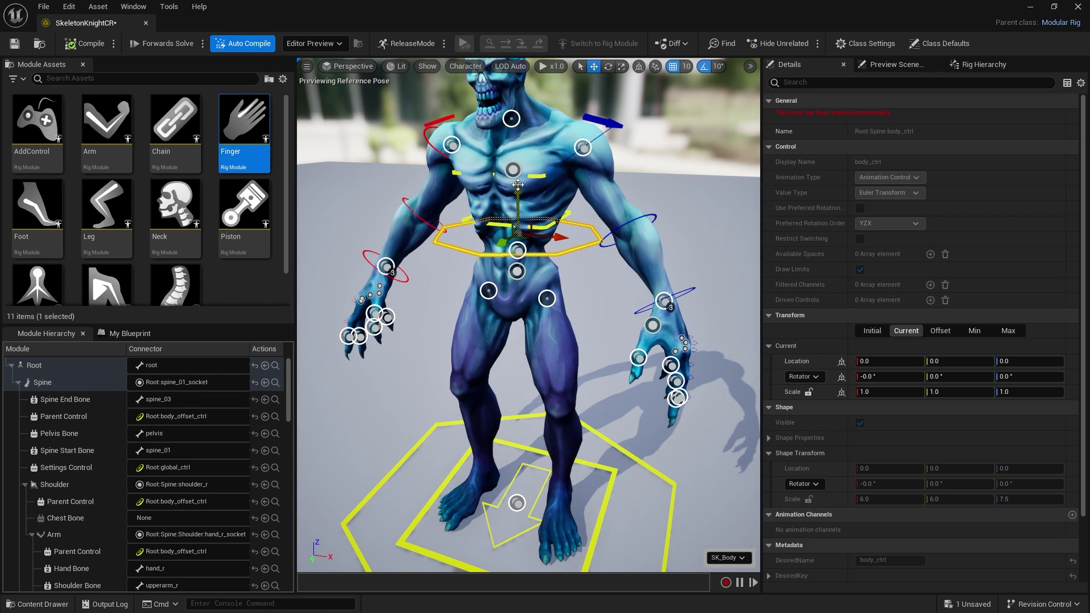
pyautogui.moveTo(519, 188); pyautogui.dragTo(536, 171)
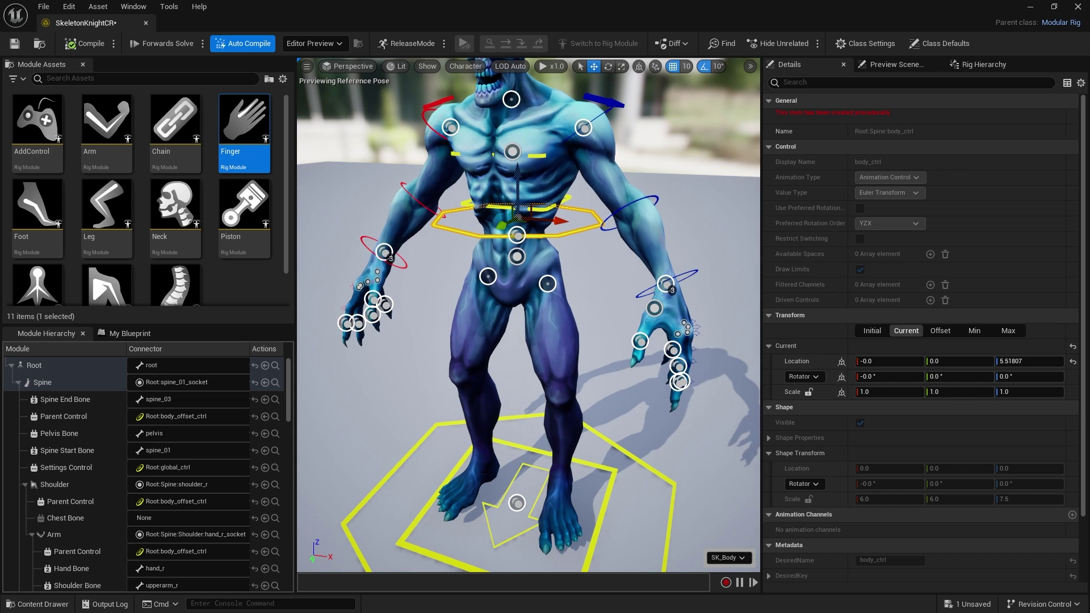
pyautogui.hotkey('ctrl', 'z')
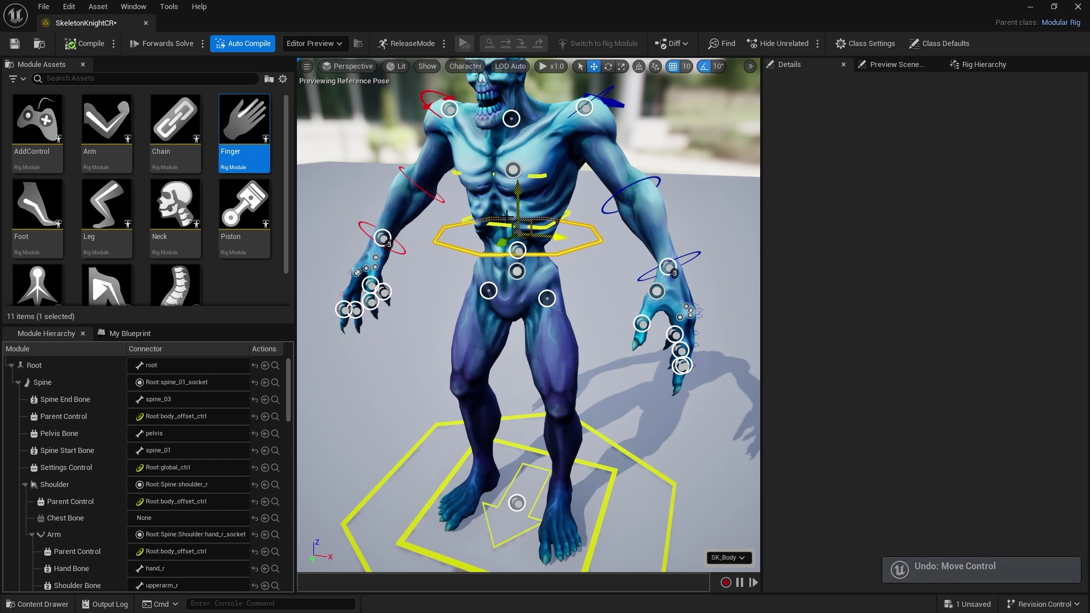
# Step: Attach Leg modules to the right and left thighs
pyautogui.moveTo(97, 214)
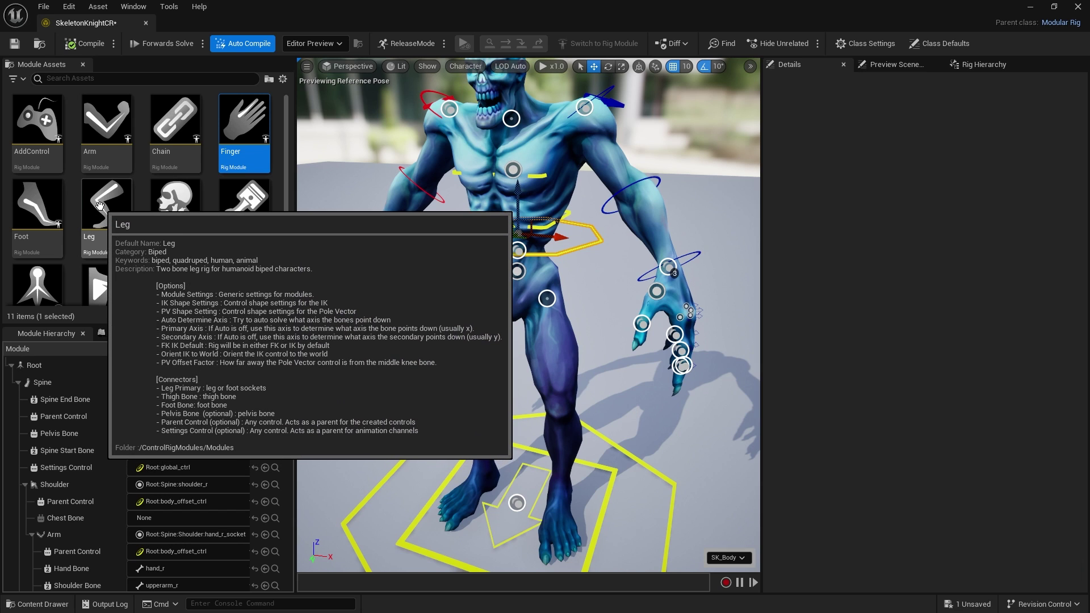
pyautogui.moveTo(97, 214); pyautogui.dragTo(488, 290)
pyautogui.moveTo(106, 207); pyautogui.dragTo(549, 300)
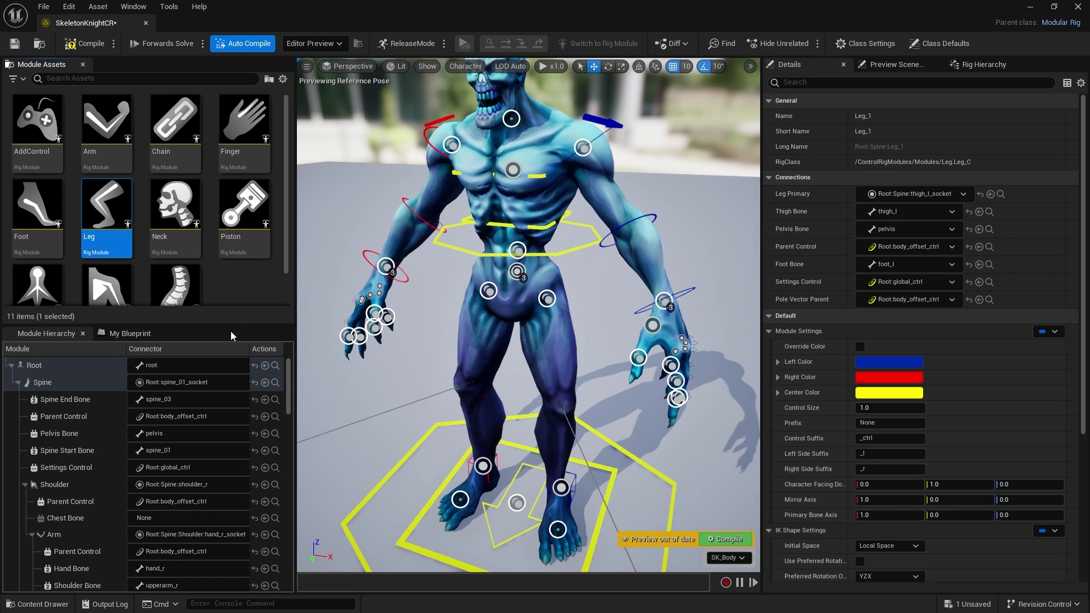
# Step: Attach Foot modules to the right foot and foot_l_socket, then lower body_ctrl to -24.55
pyautogui.scroll(-1, 216, 221)
pyautogui.click(55, 185)
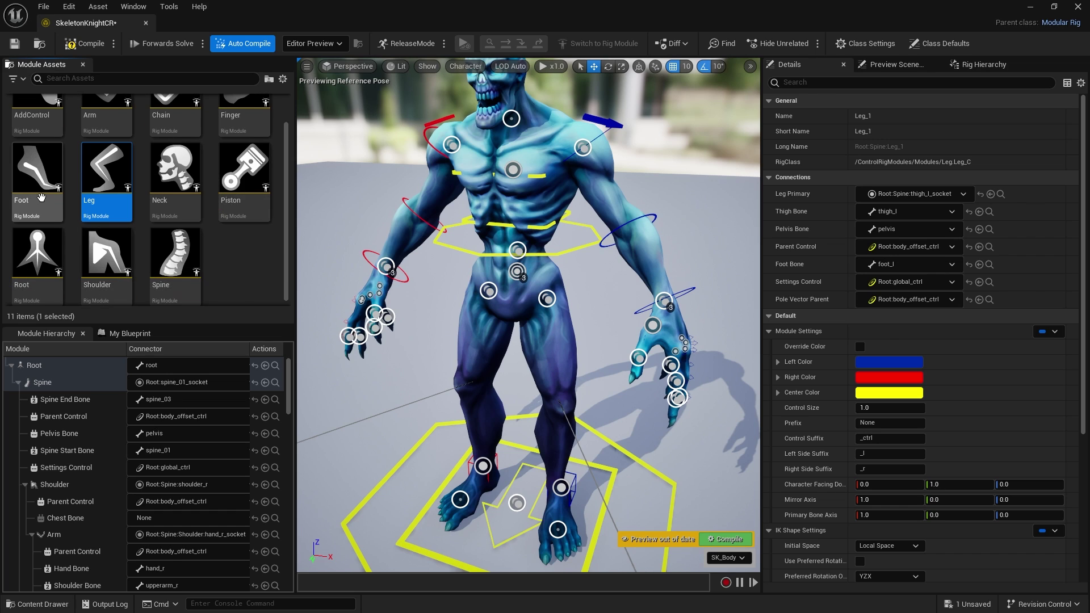
pyautogui.moveTo(512, 496); pyautogui.dragTo(461, 499)
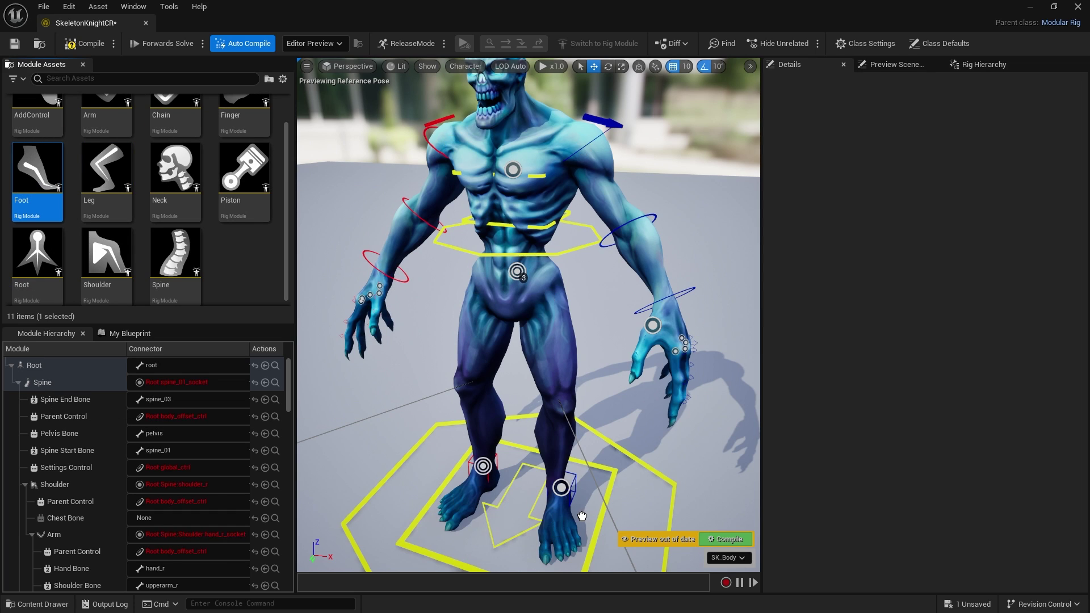
pyautogui.moveTo(51, 185); pyautogui.dragTo(561, 530)
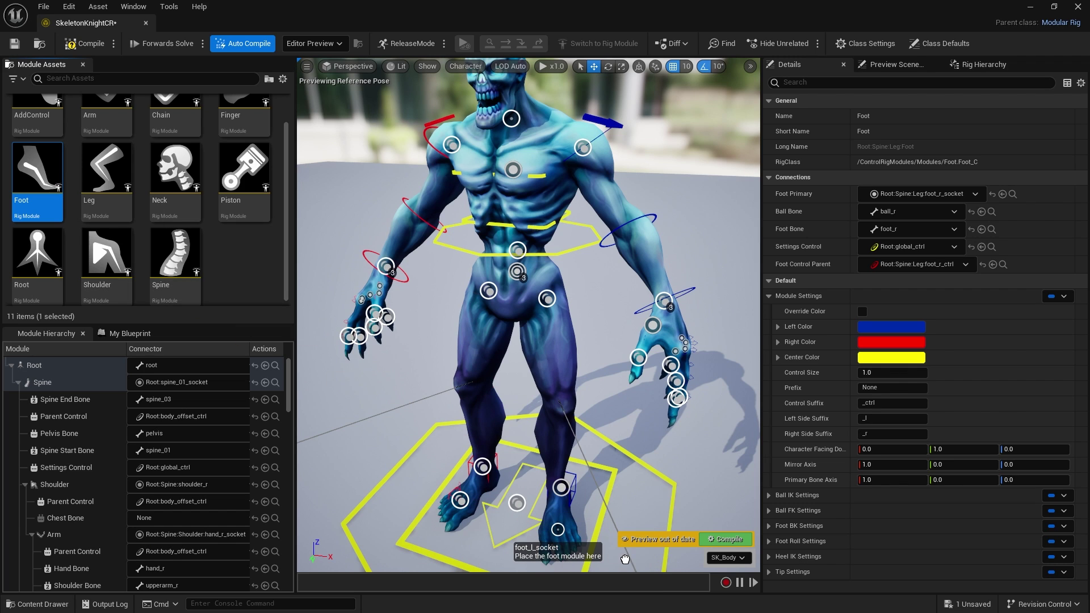
pyautogui.moveTo(624, 559); pyautogui.dragTo(626, 563)
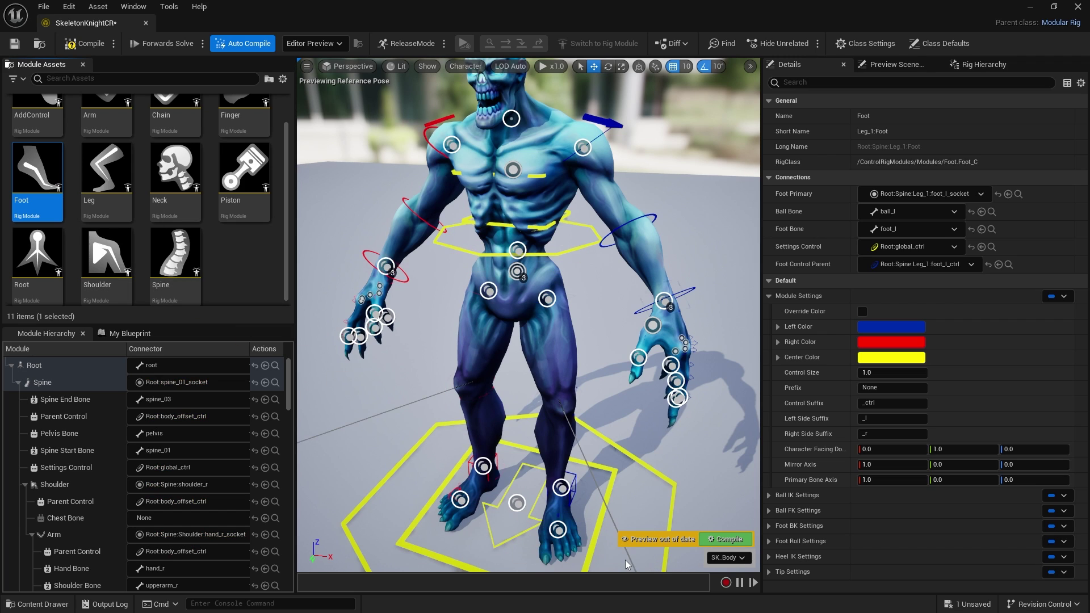
pyautogui.click(459, 249)
pyautogui.moveTo(517, 209); pyautogui.dragTo(569, 298)
# Step: In world space, move the left knee pole-vector control sideways, away from the leg
pyautogui.moveTo(554, 411); pyautogui.dragTo(646, 490, button='right')
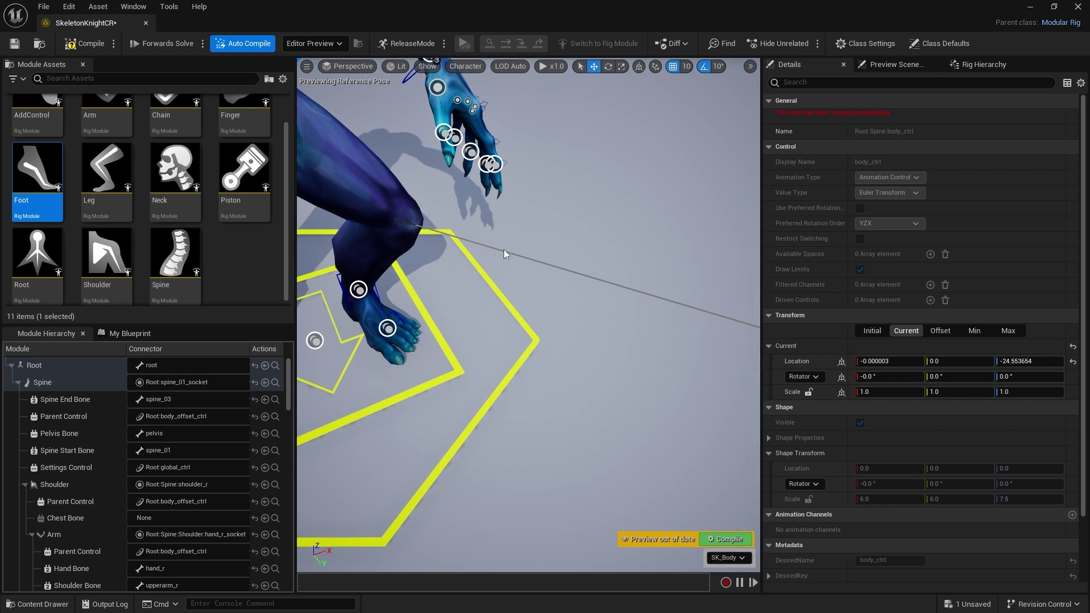
pyautogui.moveTo(541, 356); pyautogui.dragTo(519, 310, button='right')
pyautogui.scroll(-8, 538, 229)
pyautogui.moveTo(538, 229)
pyautogui.mouseDown(button='right')
pyautogui.moveTo(520, 258)
pyautogui.moveTo(544, 275)
pyautogui.moveTo(624, 272)
pyautogui.moveTo(585, 278)
pyautogui.moveTo(588, 245)
pyautogui.moveTo(528, 244)
pyautogui.mouseUp(button='right')
pyautogui.click(603, 243)
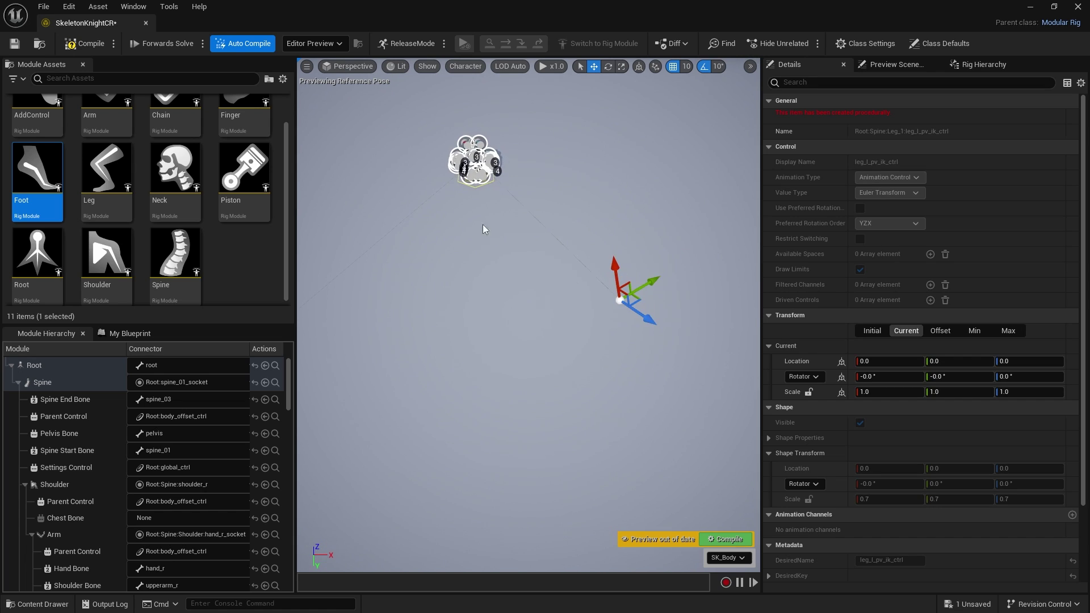
pyautogui.click(639, 66)
pyautogui.moveTo(665, 307); pyautogui.dragTo(553, 308)
pyautogui.moveTo(458, 277); pyautogui.dragTo(388, 308, button='right')
pyautogui.click(457, 270)
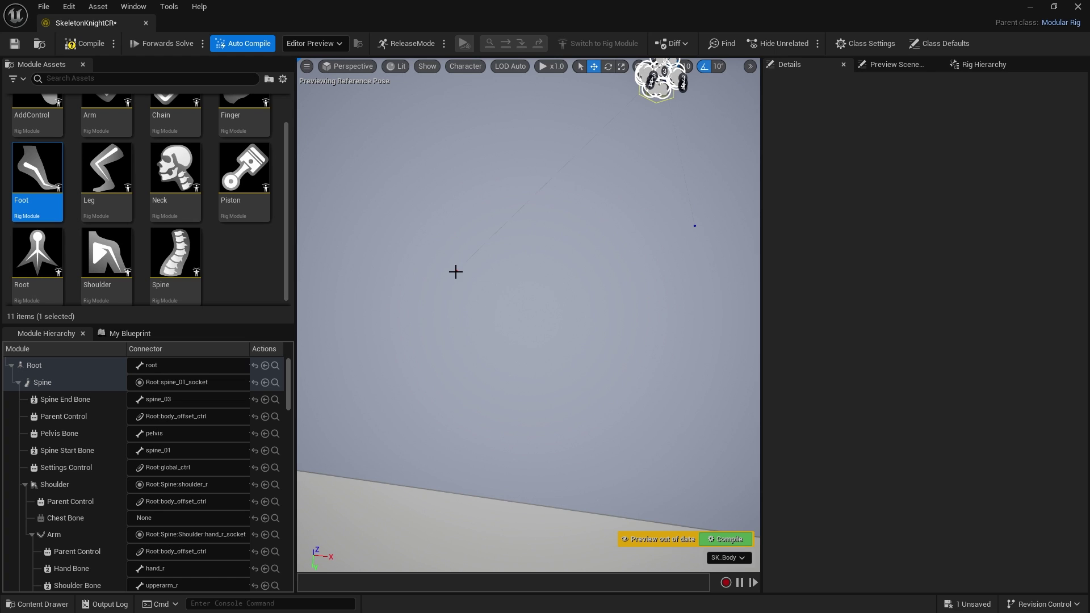
# Step: Pull the right knee pole-vector control far out along X to 116.40, 431.51, -239.65
pyautogui.click(454, 271)
pyautogui.moveTo(491, 276); pyautogui.dragTo(674, 306)
pyautogui.moveTo(685, 270); pyautogui.dragTo(723, 170, button='right')
pyautogui.press('w')
pyautogui.press('s')
pyautogui.scroll(-1, 644, 223)
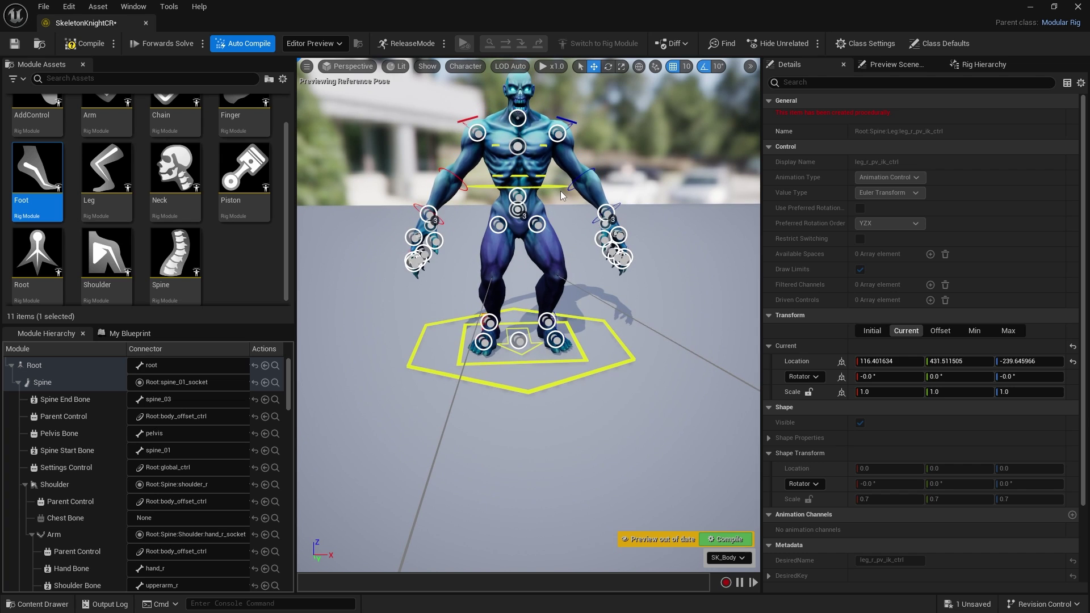
# Step: Lower body_ctrl into a crouch, then raise it back up
pyautogui.click(536, 185)
pyautogui.moveTo(522, 159); pyautogui.dragTo(529, 205)
pyautogui.moveTo(528, 205); pyautogui.dragTo(363, 216, button='right')
pyautogui.press('d')
pyautogui.press('w')
pyautogui.press('a')
pyautogui.moveTo(374, 377); pyautogui.dragTo(545, 442, button='right')
pyautogui.press('e')
pyautogui.moveTo(284, 213); pyautogui.dragTo(524, 287, button='right')
pyautogui.moveTo(529, 256); pyautogui.dragTo(537, 190)
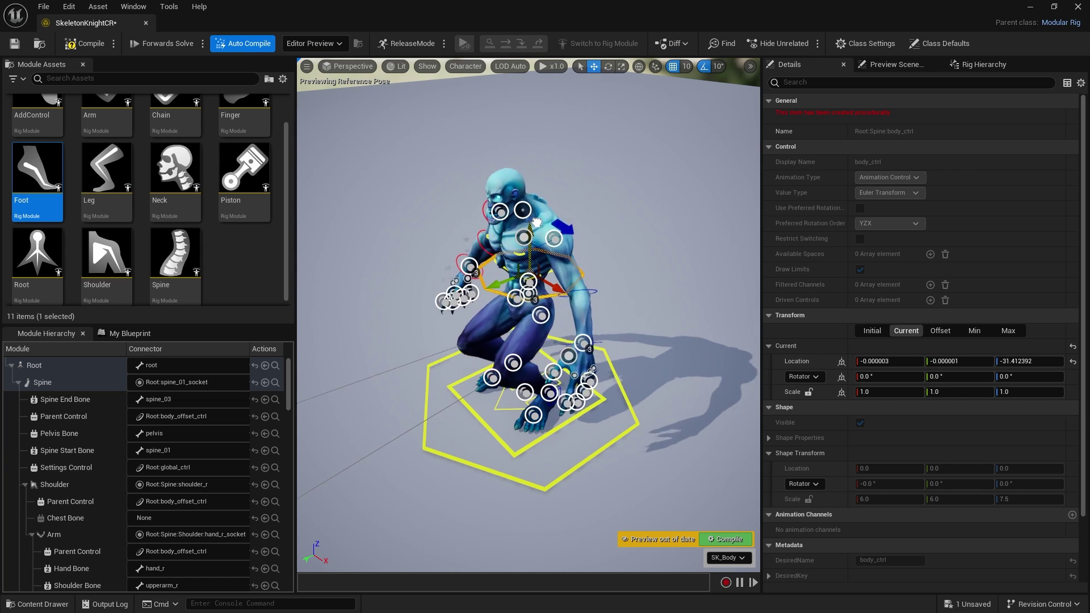
# Step: Recompile the rig so the character stands in its original reference pose
pyautogui.click(717, 544)
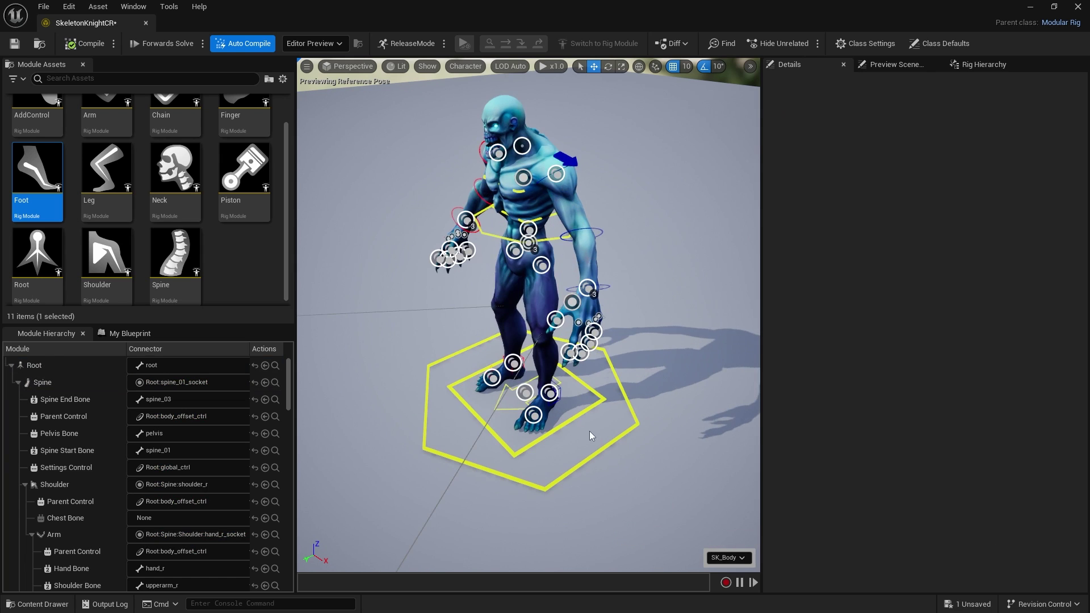
pyautogui.moveTo(592, 437); pyautogui.dragTo(722, 505, button='right')
pyautogui.moveTo(669, 350); pyautogui.dragTo(732, 346, button='right')
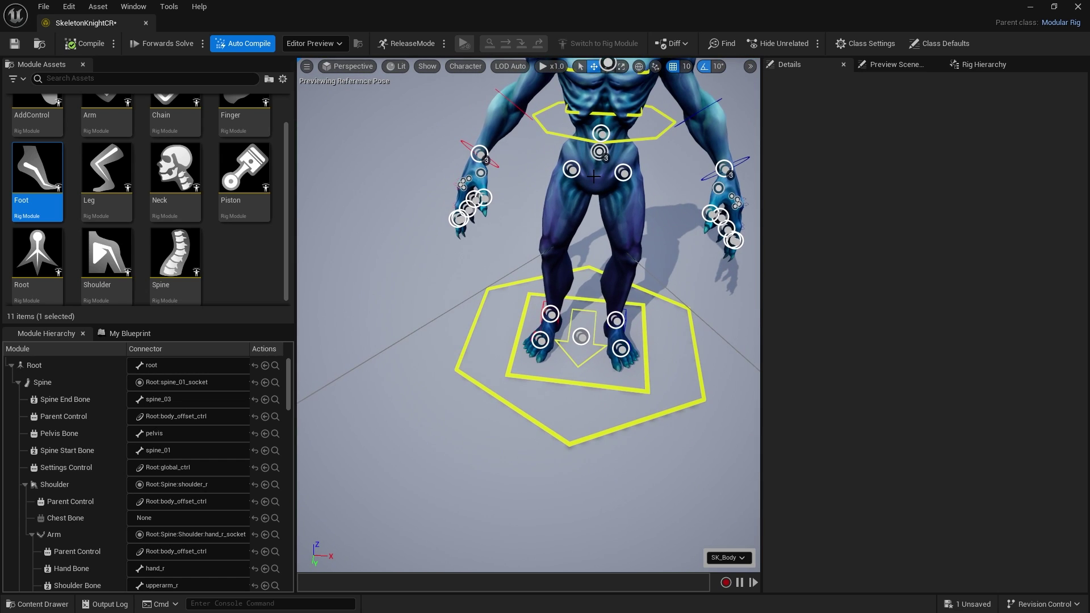
pyautogui.moveTo(548, 229); pyautogui.dragTo(602, 196, button='right')
pyautogui.moveTo(413, 273); pyautogui.dragTo(346, 221, button='right')
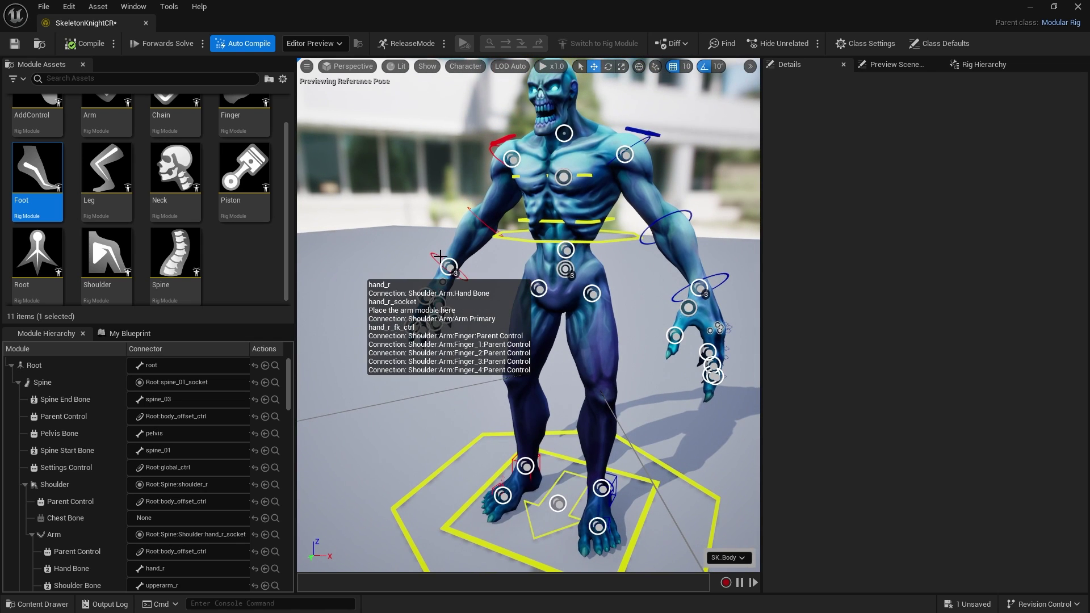
pyautogui.click(440, 257)
# Step: Test pulling the right hand down, then undo the move
pyautogui.click(434, 254)
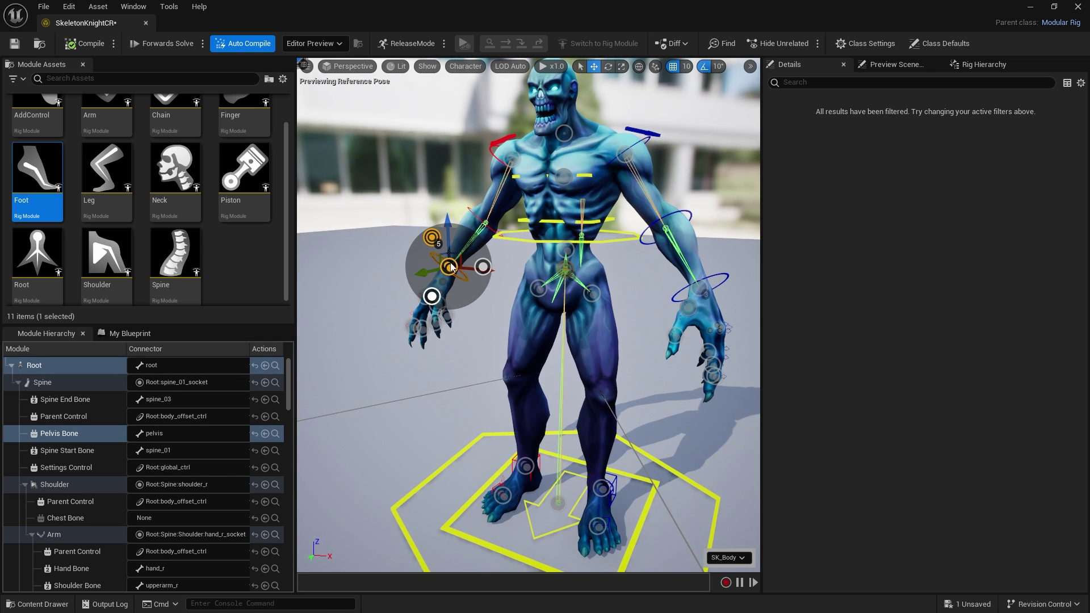
pyautogui.moveTo(448, 241); pyautogui.dragTo(475, 297)
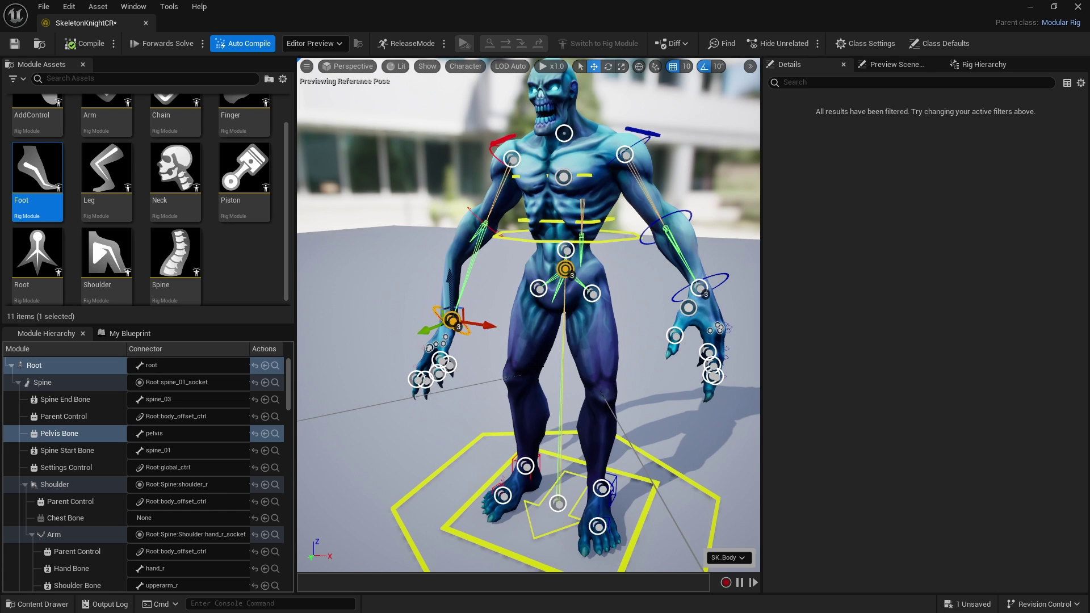
pyautogui.hotkey('ctrl', 'z')
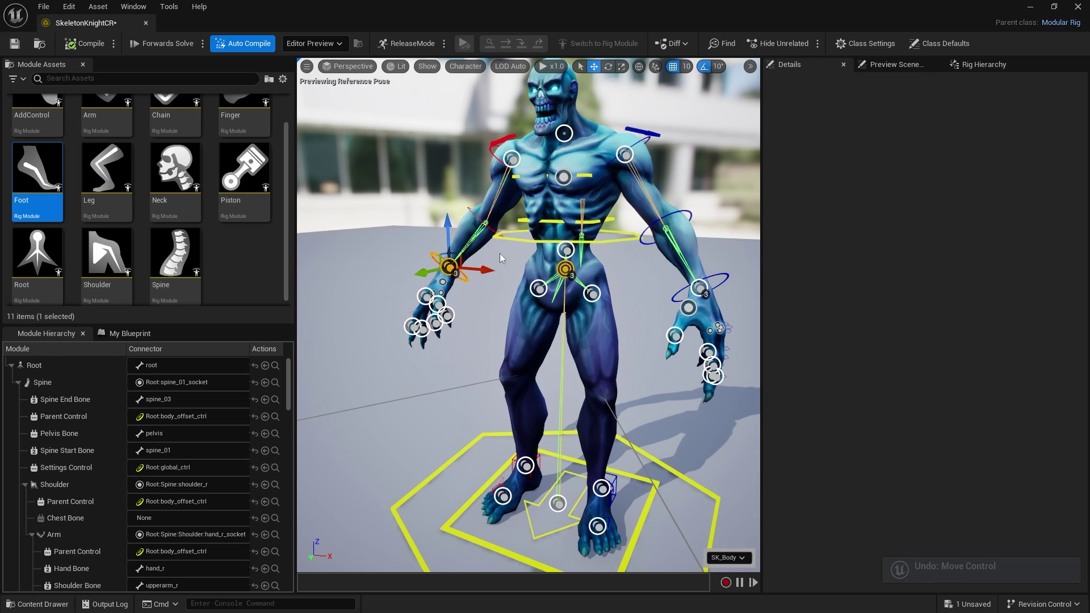
pyautogui.click(474, 276)
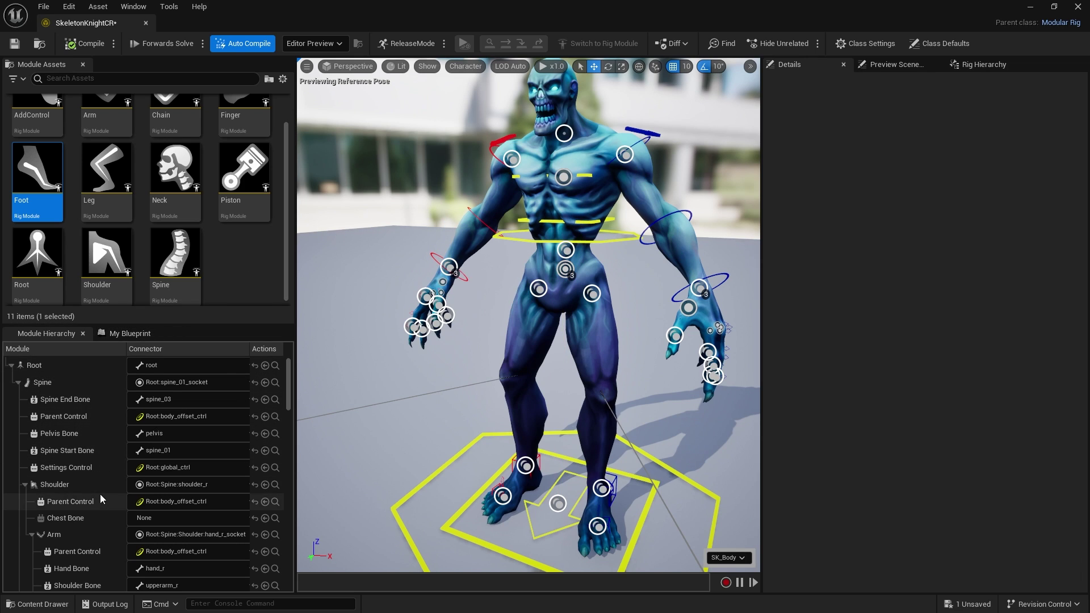
# Step: Enable FK IK Default in the right Arm module's Details
pyautogui.scroll(-3, 98, 510)
pyautogui.scroll(-1, 98, 517)
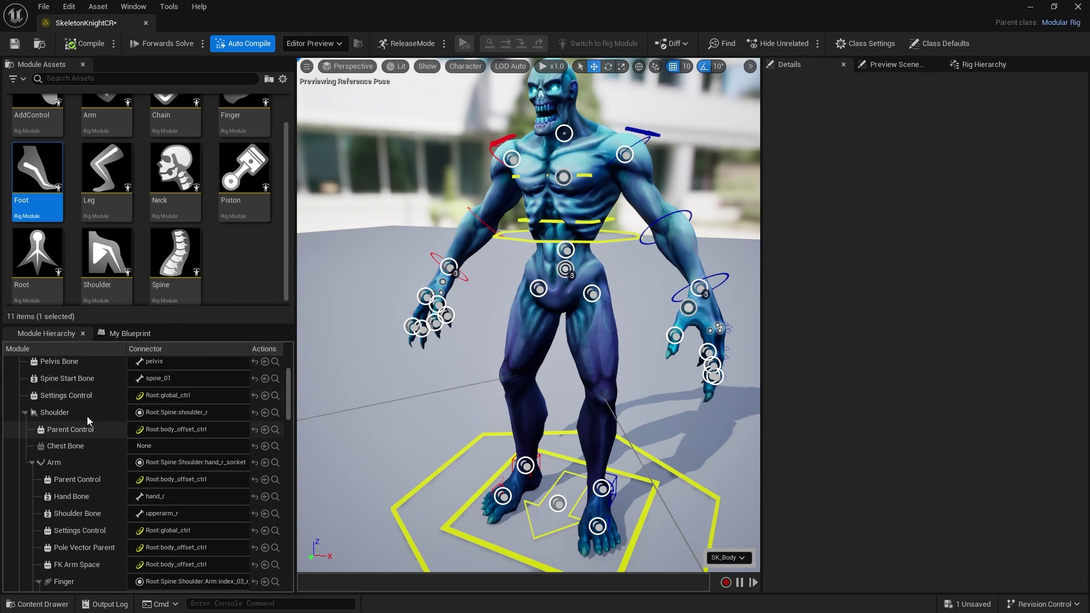
pyautogui.click(60, 464)
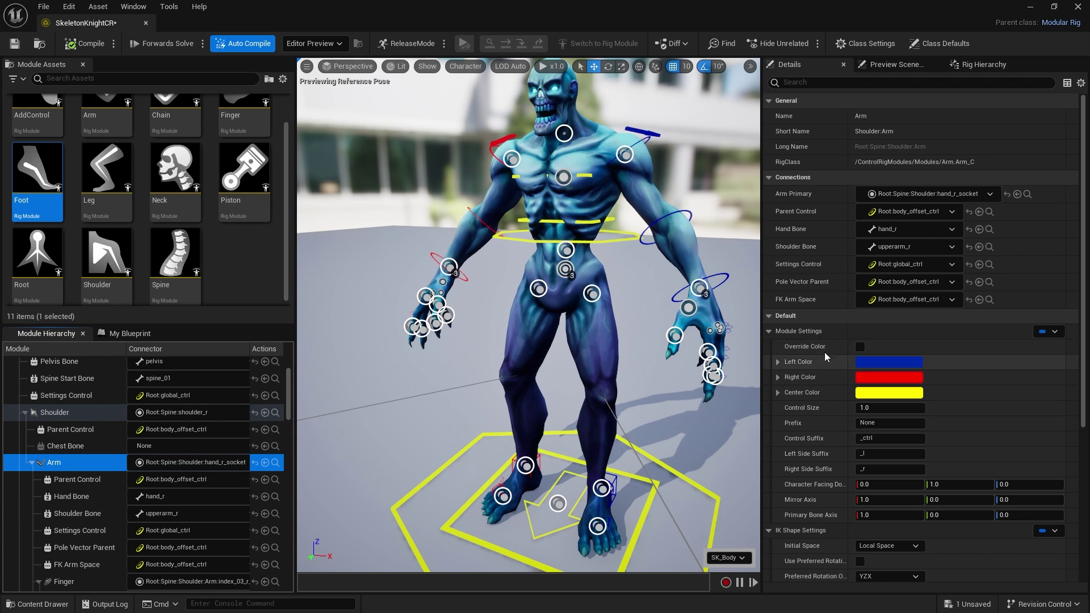
pyautogui.scroll(-5, 811, 502)
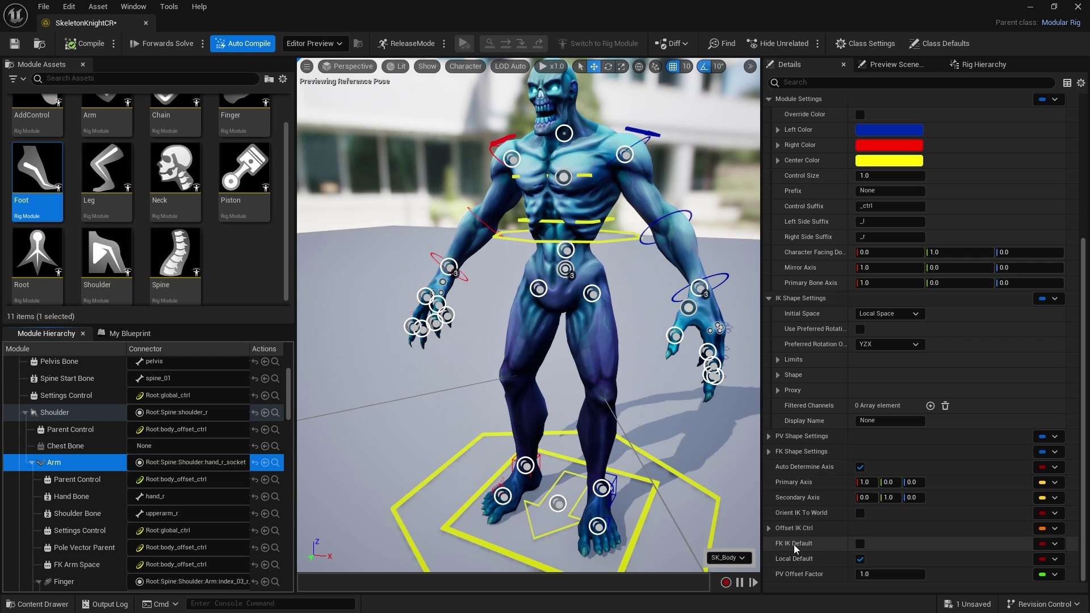
pyautogui.click(859, 543)
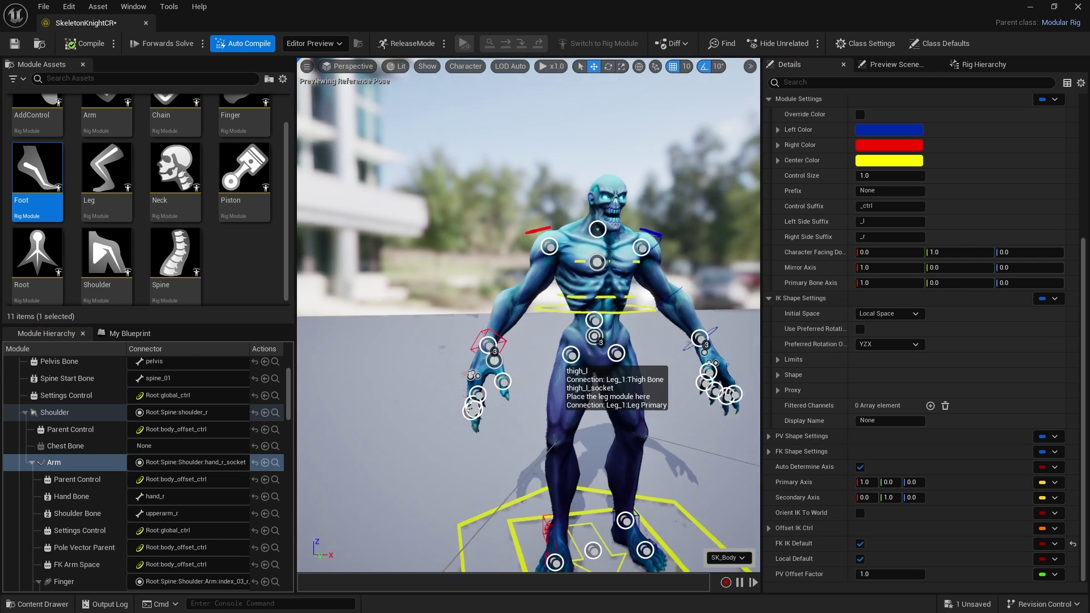
pyautogui.scroll(5, 593, 373)
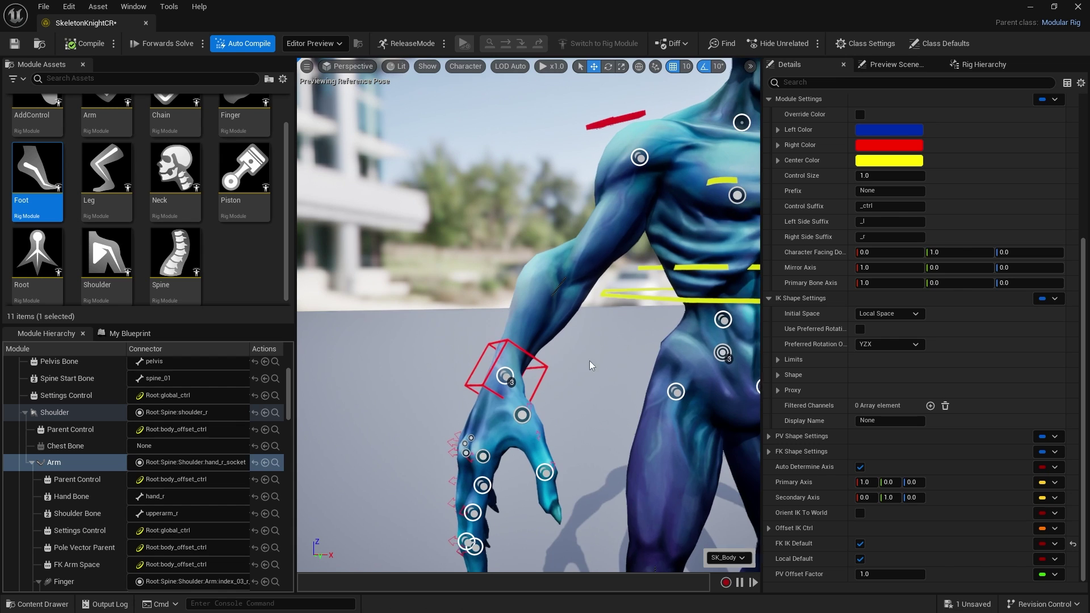
# Step: Move hand_r_ctrl so the arm and fingers follow, then recompile the rig
pyautogui.click(503, 348)
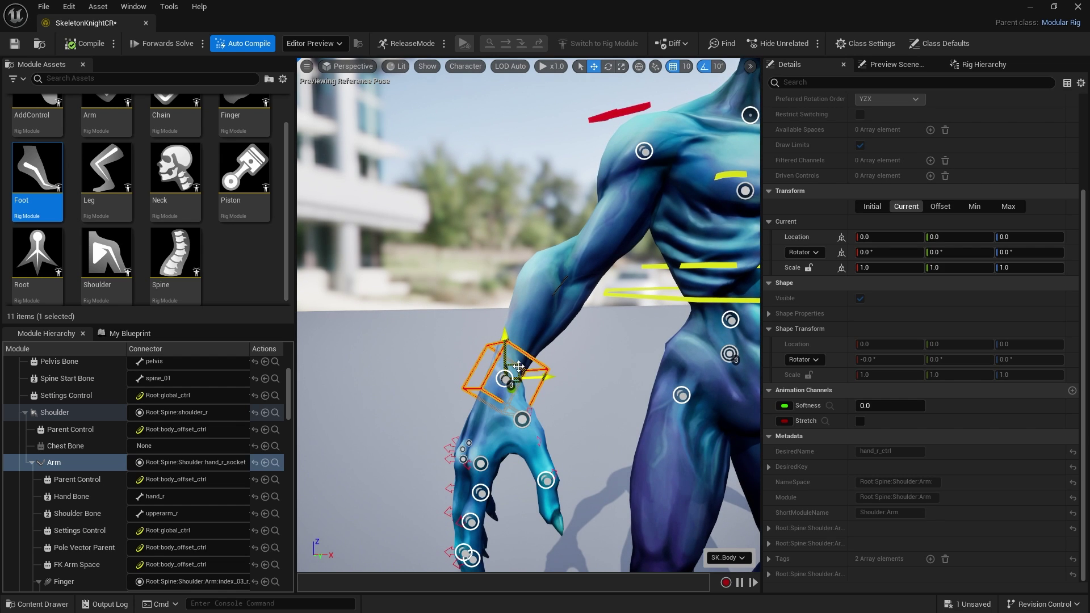
pyautogui.moveTo(518, 366); pyautogui.dragTo(424, 231)
pyautogui.click(548, 296)
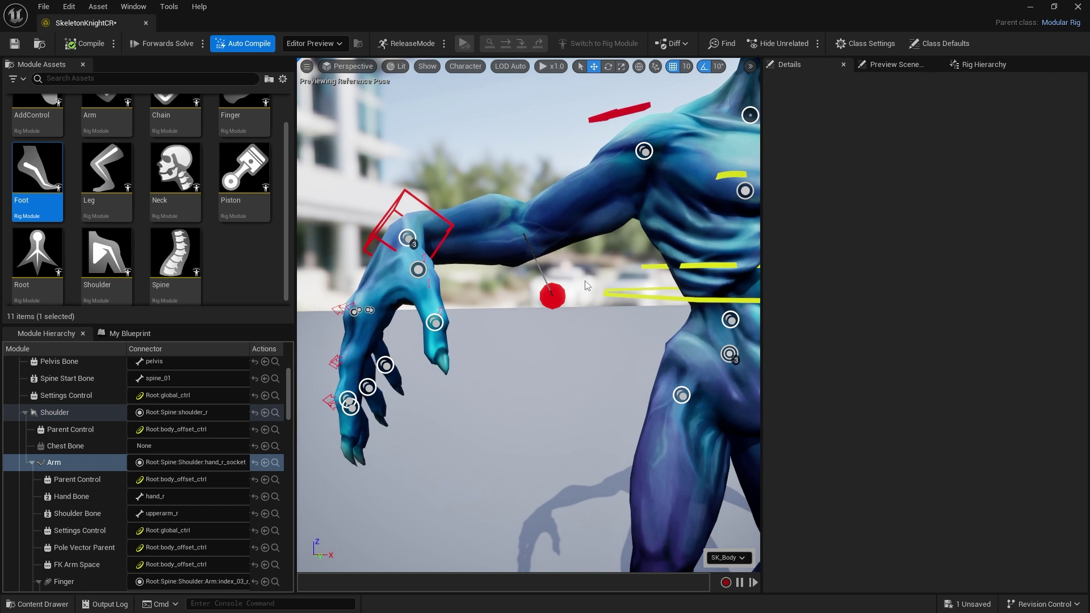
pyautogui.click(405, 203)
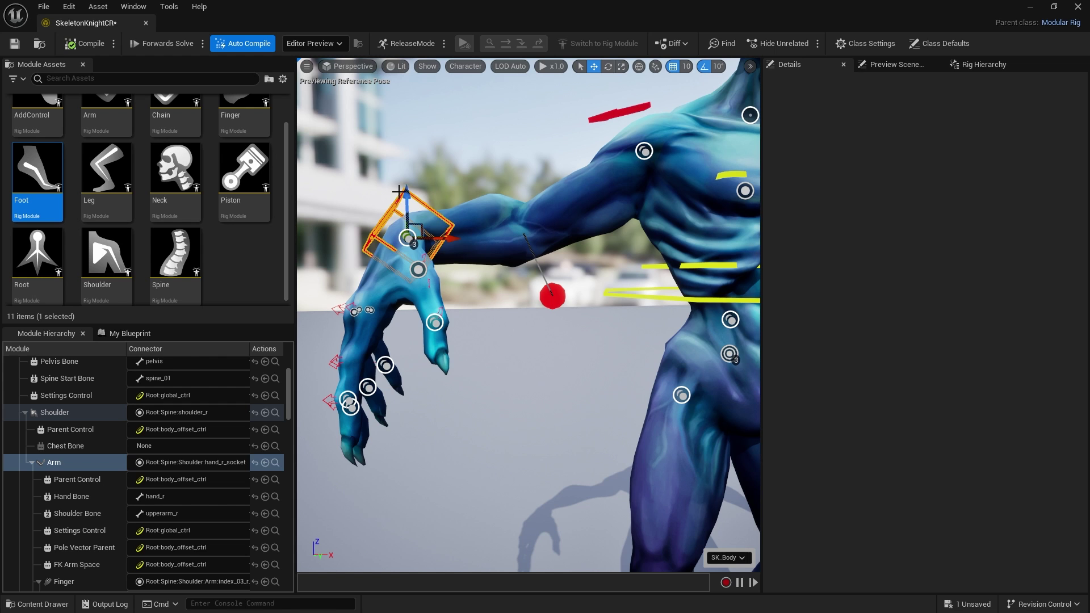
pyautogui.moveTo(405, 203); pyautogui.dragTo(442, 169)
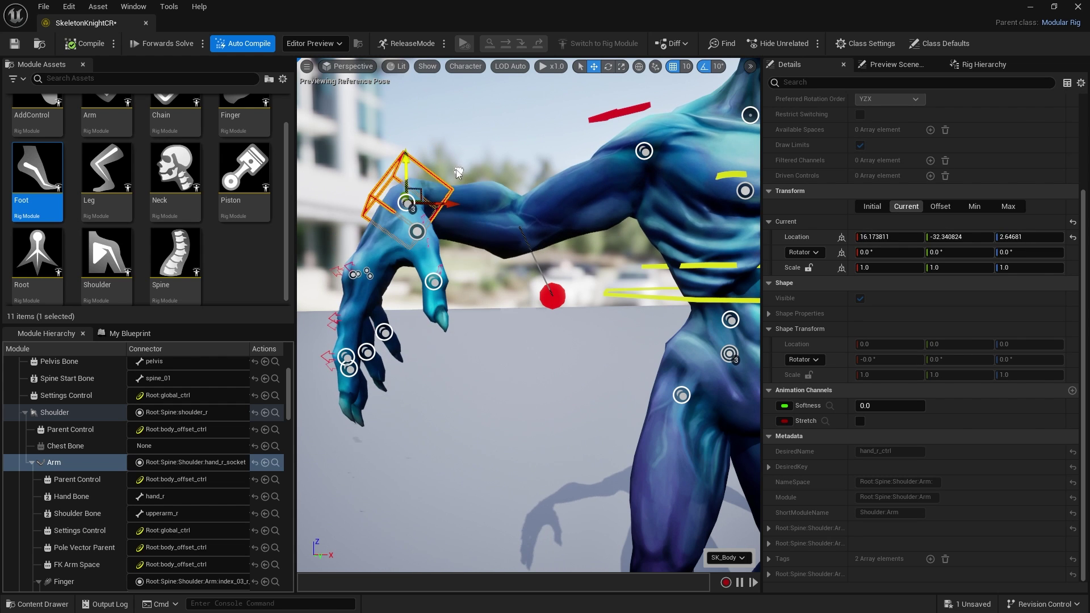
pyautogui.click(87, 46)
pyautogui.moveTo(457, 225); pyautogui.dragTo(370, 225, button='right')
# Step: Set the left Arm module to default to IK and compile the rig
pyautogui.scroll(-10, 80, 484)
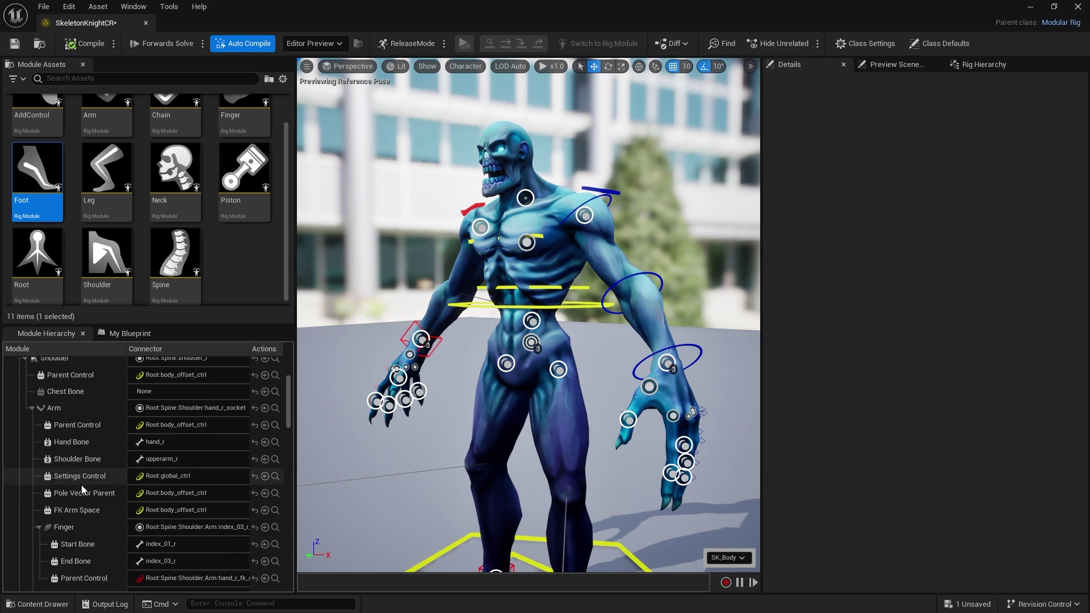
pyautogui.scroll(-4, 85, 477)
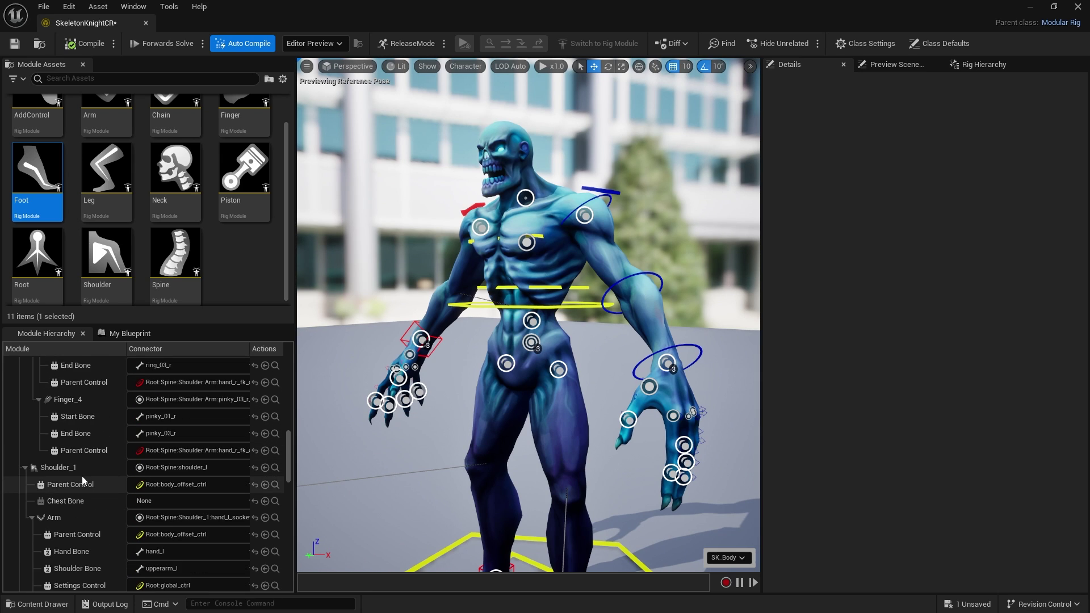
pyautogui.click(92, 481)
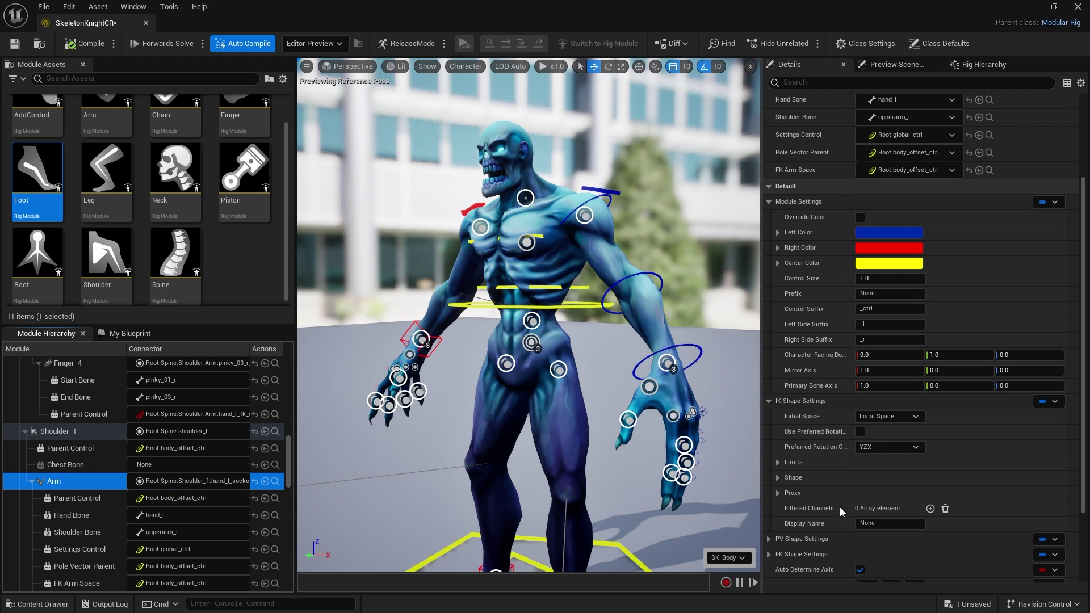
pyautogui.scroll(-3, 842, 518)
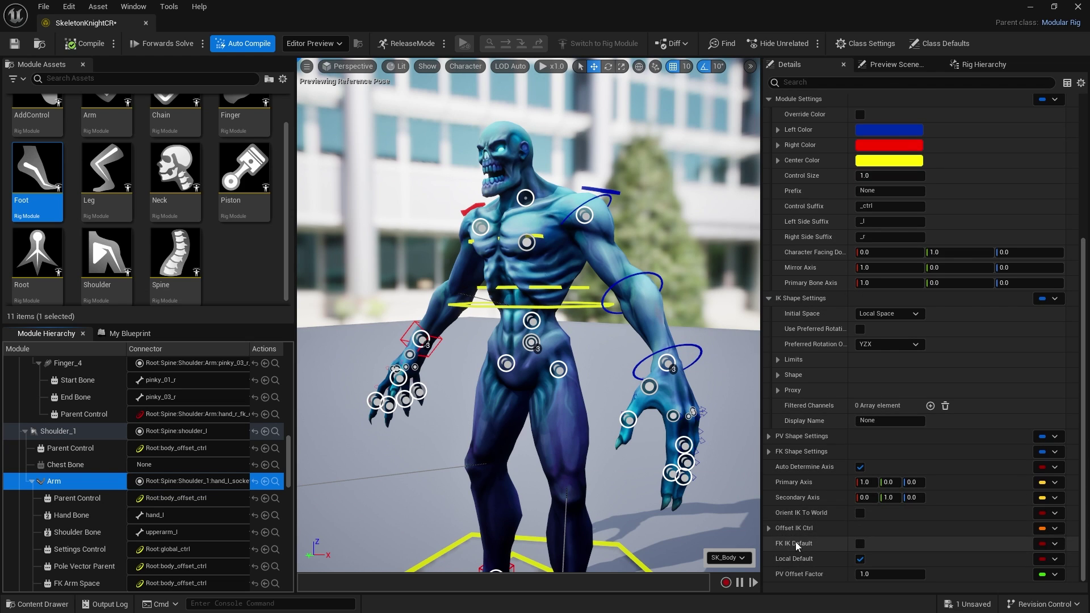
pyautogui.click(860, 543)
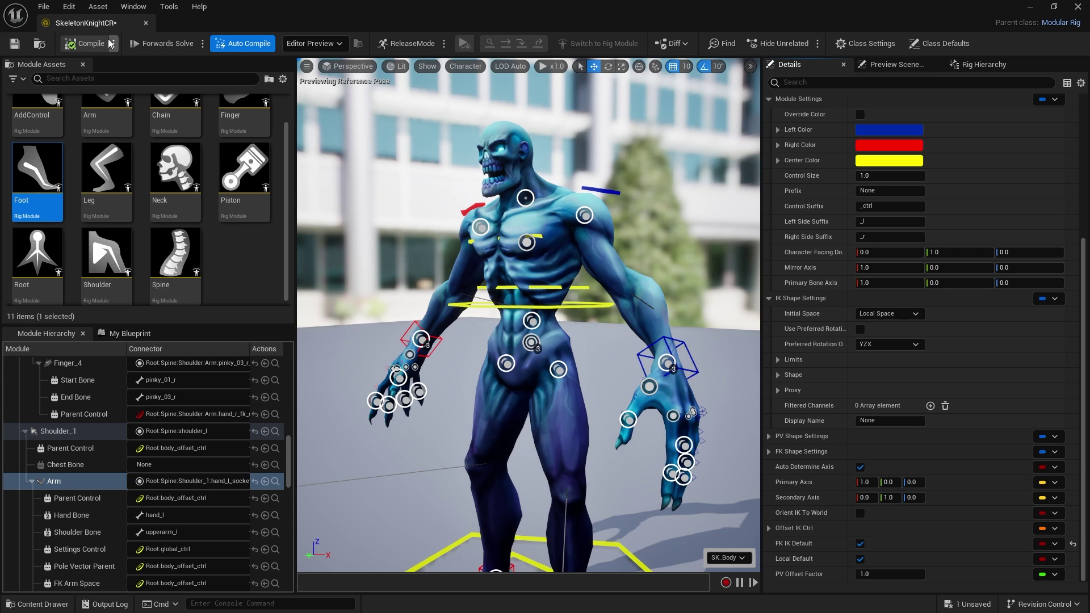
pyautogui.click(78, 44)
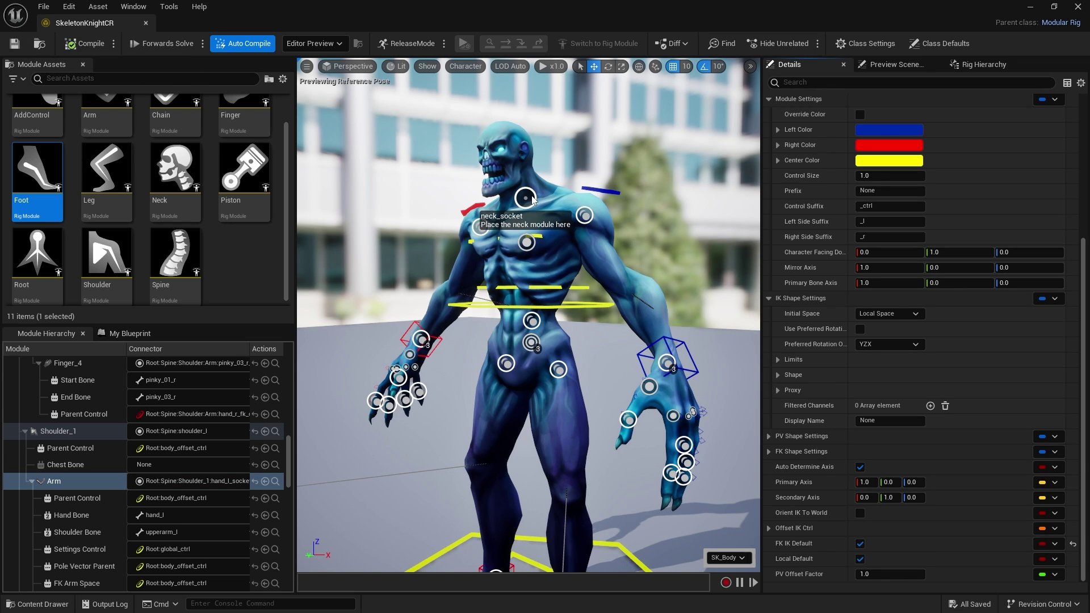
# Step: Attach a Neck module at neck_socket (neck_01 to head), then compile and save
pyautogui.scroll(1, 145, 227)
pyautogui.click(170, 238)
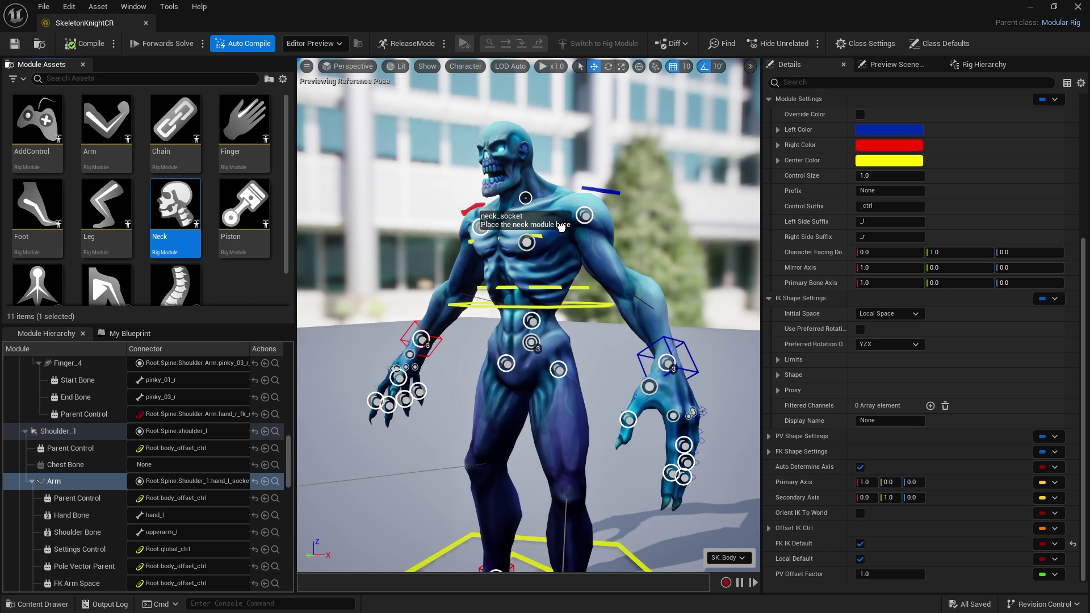
pyautogui.moveTo(573, 258); pyautogui.dragTo(573, 259)
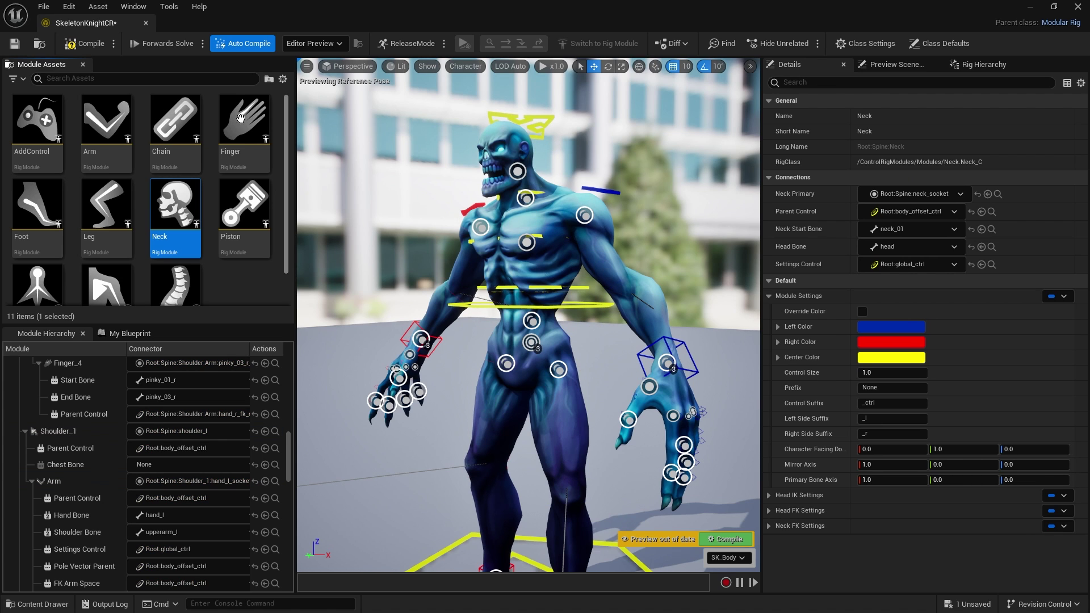
pyautogui.click(80, 45)
pyautogui.click(14, 43)
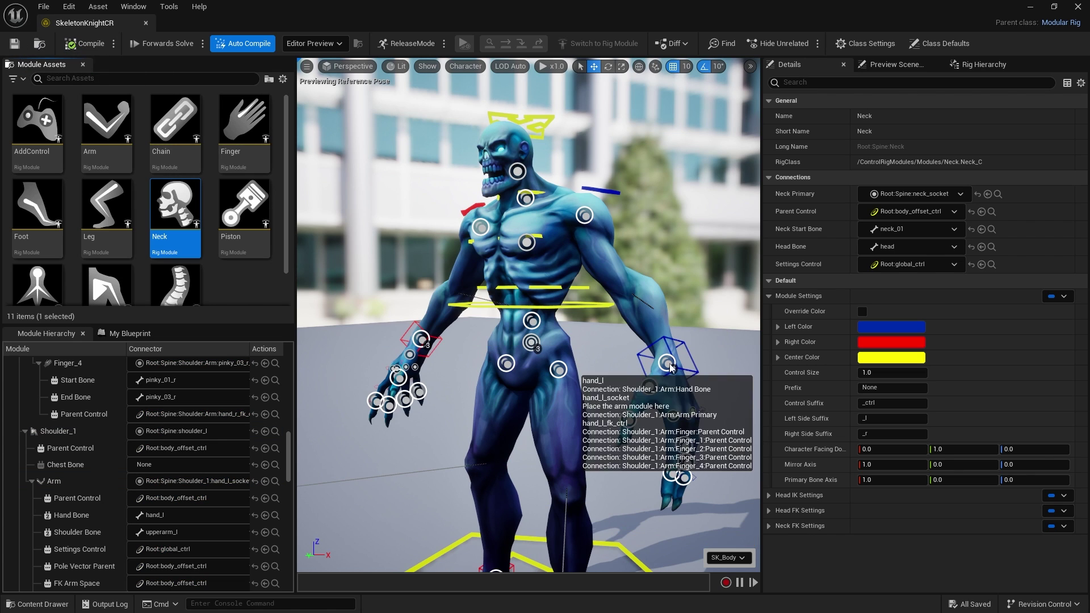
pyautogui.moveTo(595, 361); pyautogui.dragTo(653, 374, button='right')
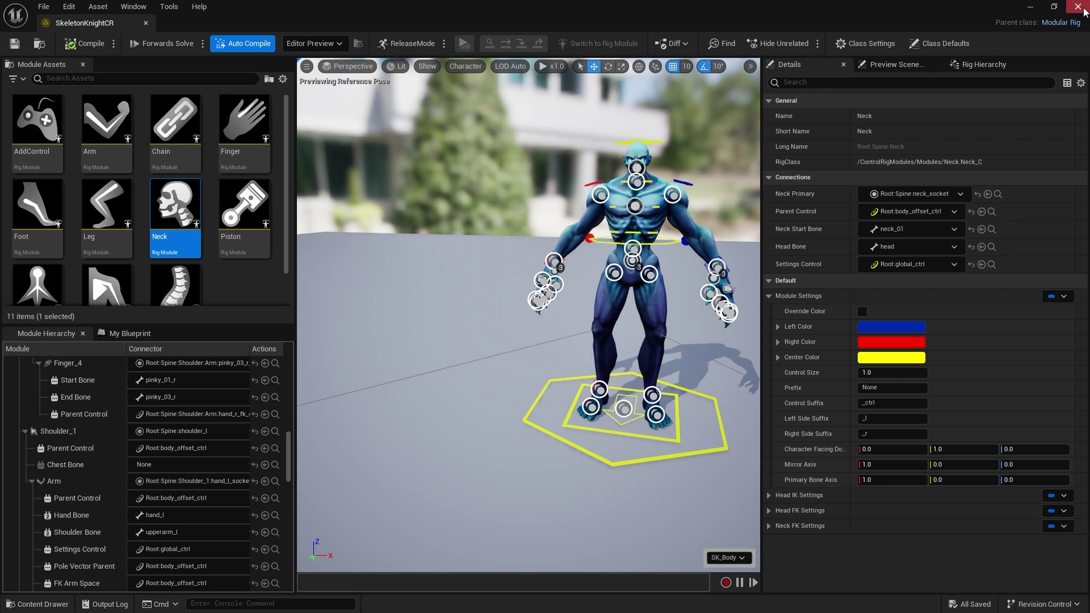
pyautogui.click(1082, 8)
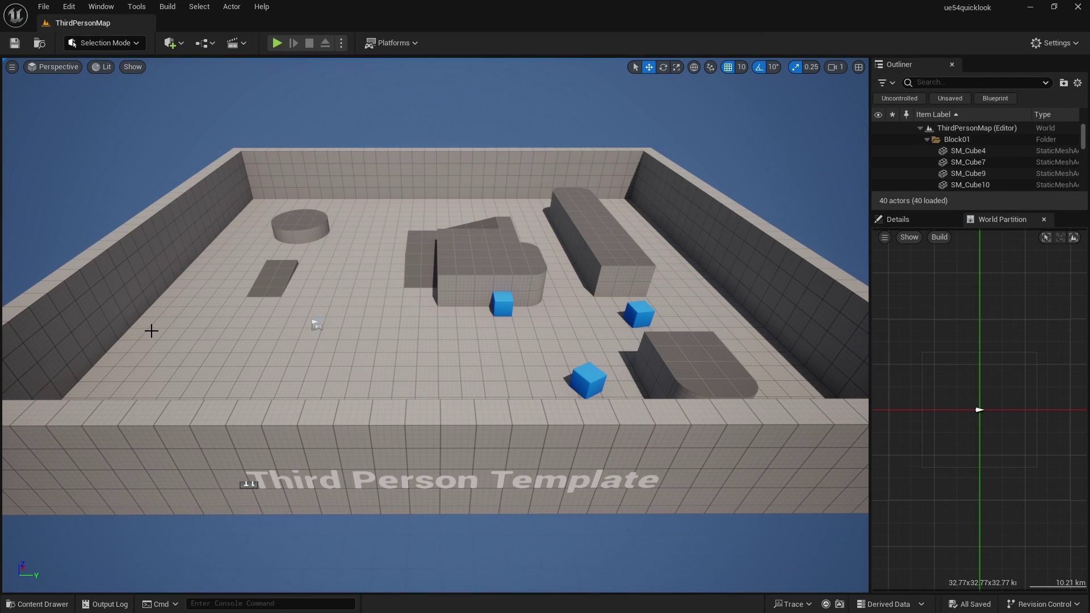
# Step: Drag SkeletonKnightCR from the Content Drawer into the ThirdPersonMap viewport
pyautogui.click(48, 604)
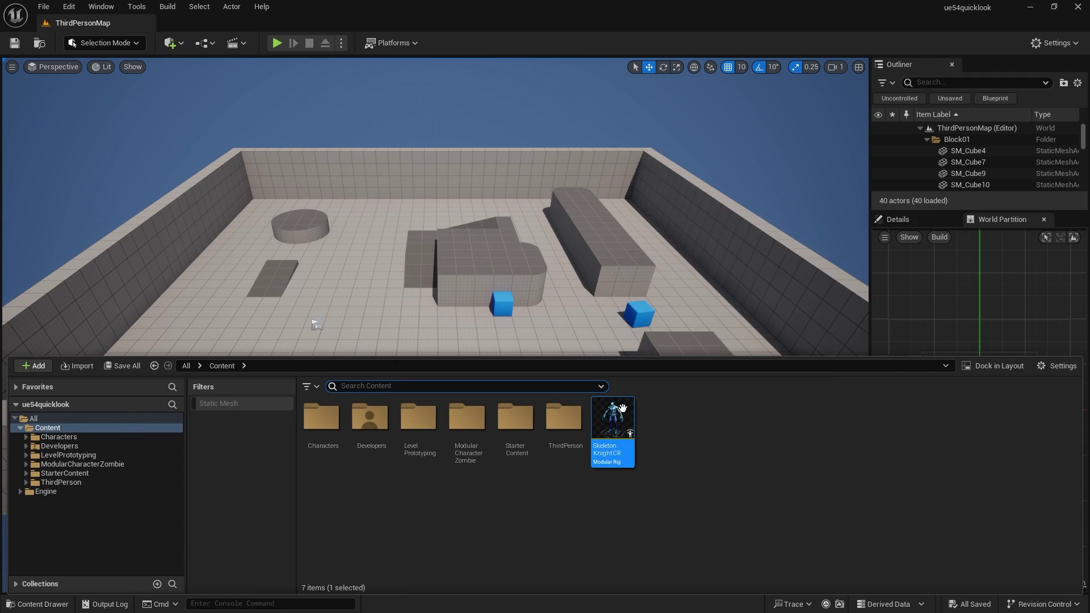
pyautogui.press('w')
pyautogui.moveTo(436, 291); pyautogui.dragTo(400, 277, button='right')
pyautogui.click(67, 602)
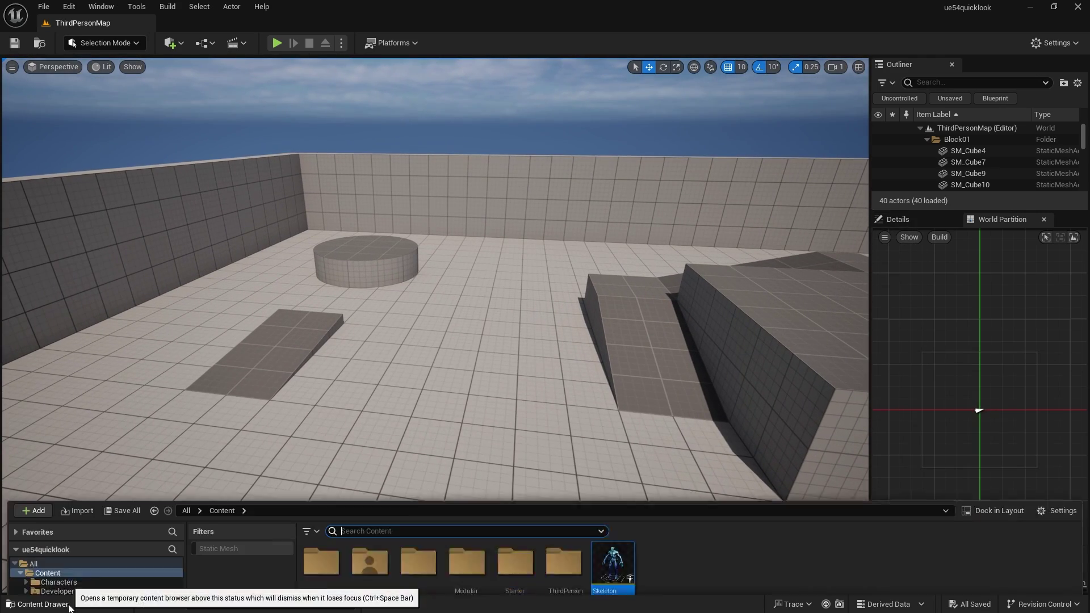
pyautogui.moveTo(613, 410); pyautogui.dragTo(555, 452)
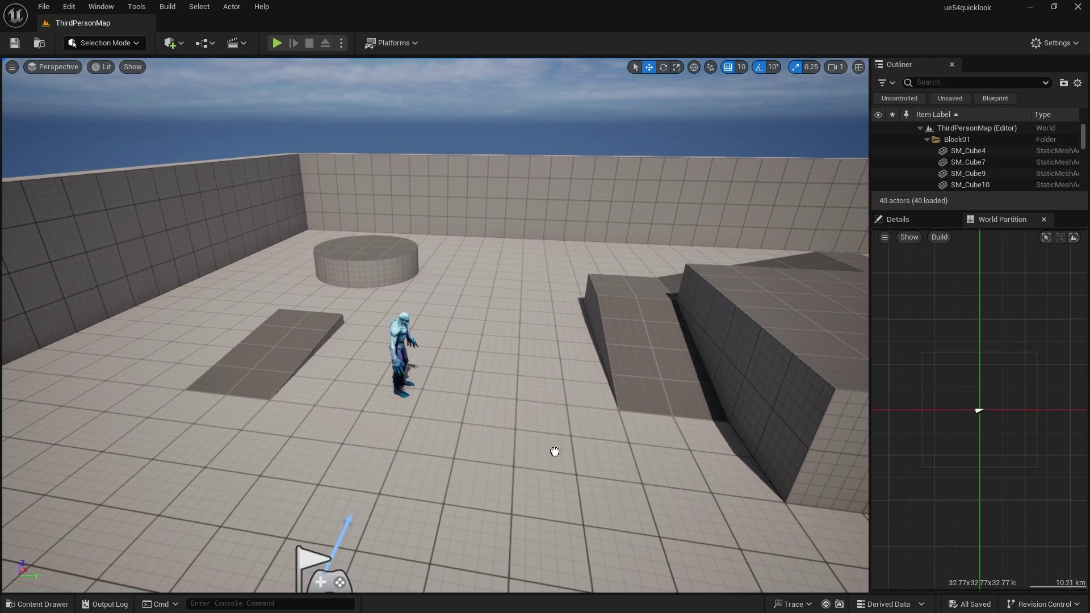
# Step: Drop the SkeletonKnightCR rig onto the level floor and view the knight's front up close
pyautogui.moveTo(439, 324); pyautogui.dragTo(438, 324)
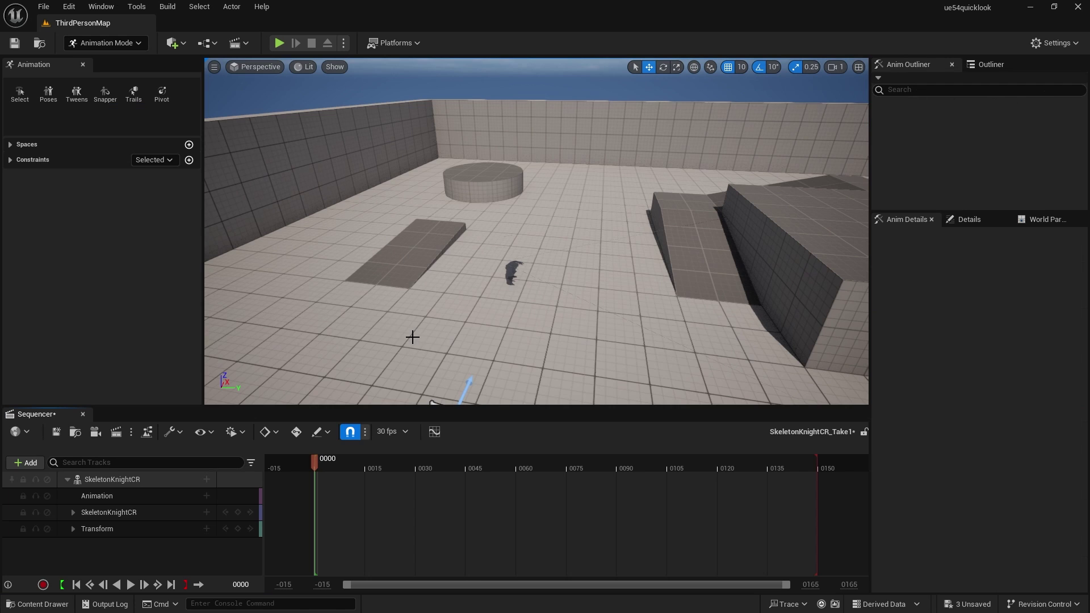
pyautogui.moveTo(461, 343); pyautogui.dragTo(459, 340, button='right')
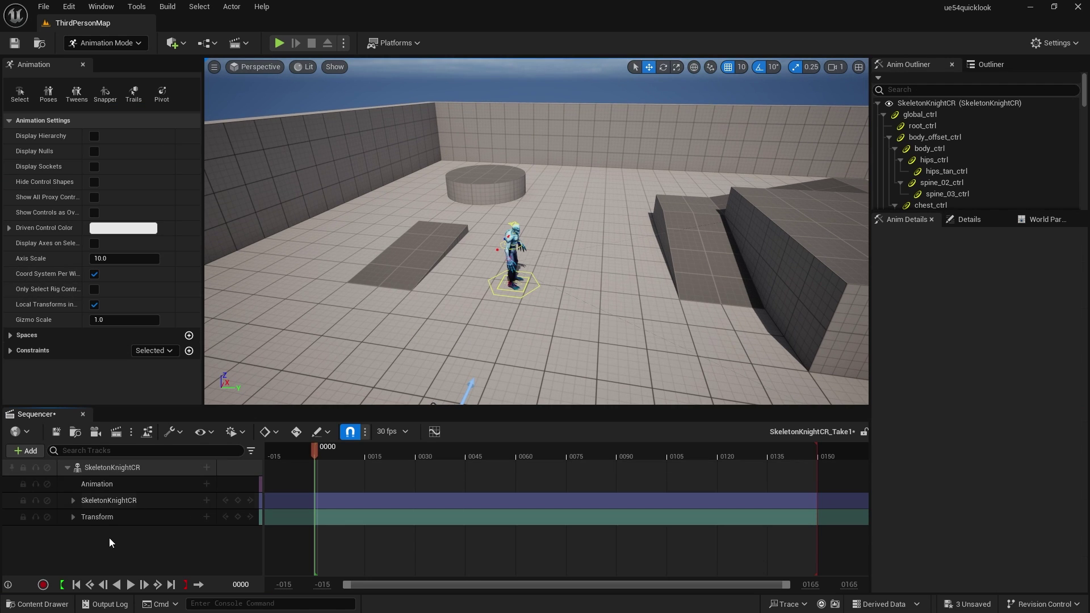
pyautogui.moveTo(556, 300); pyautogui.dragTo(537, 213, button='right')
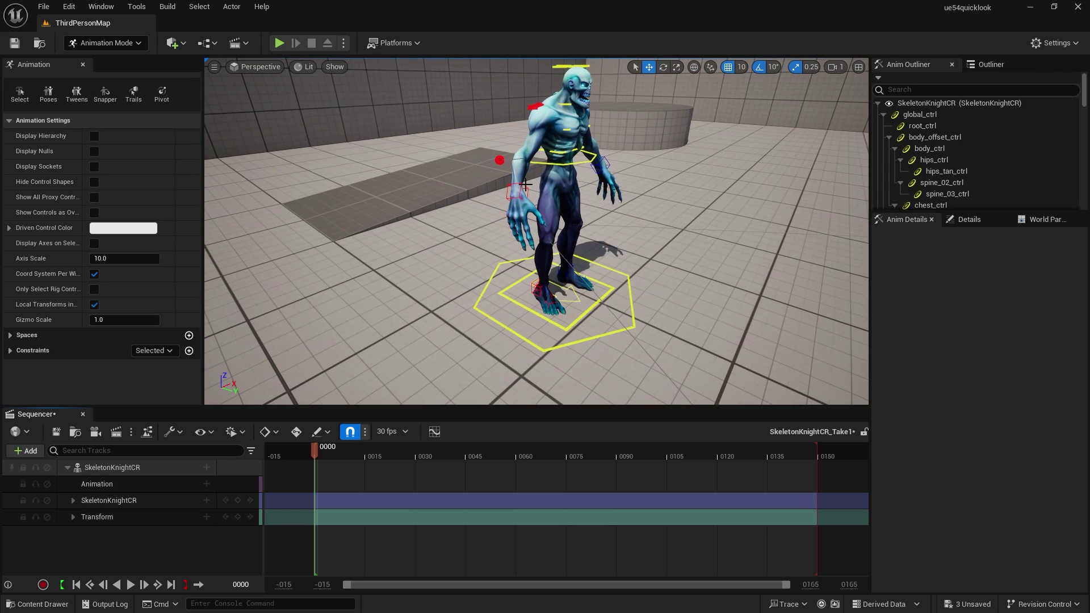
# Step: Move the knight's right hand forward to chest height and twist it round
pyautogui.click(525, 191)
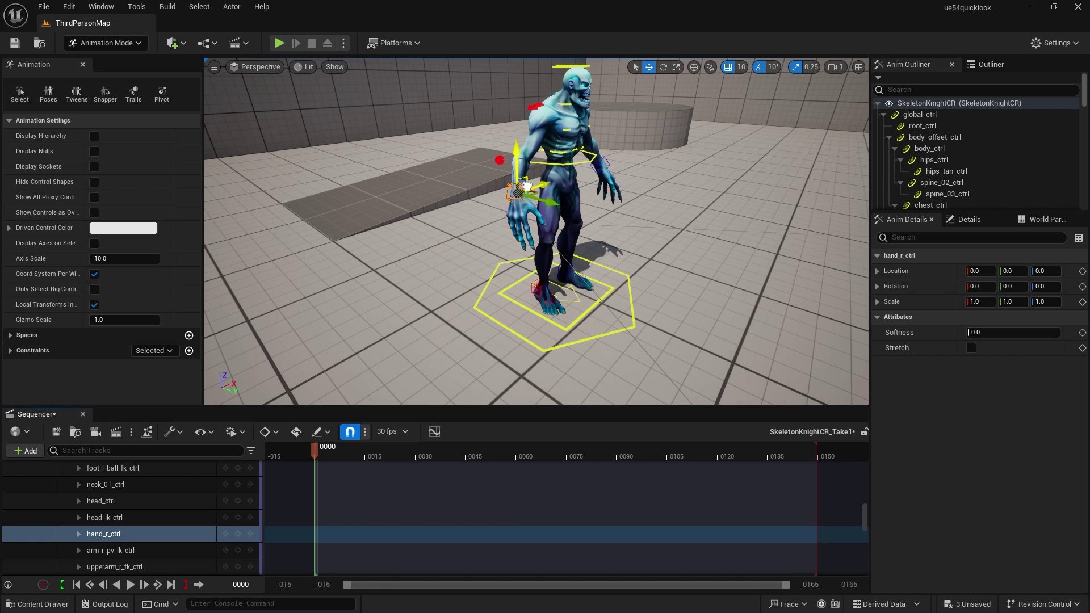
pyautogui.moveTo(527, 186); pyautogui.dragTo(535, 164)
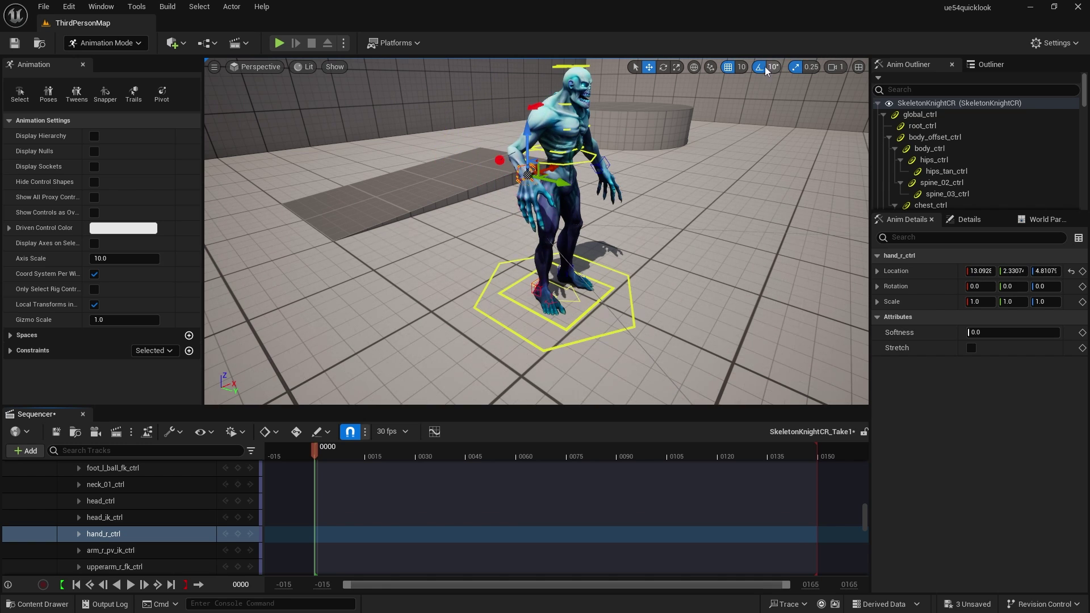
pyautogui.moveTo(536, 165); pyautogui.dragTo(520, 93)
pyautogui.moveTo(582, 117); pyautogui.dragTo(639, 161)
pyautogui.press('e')
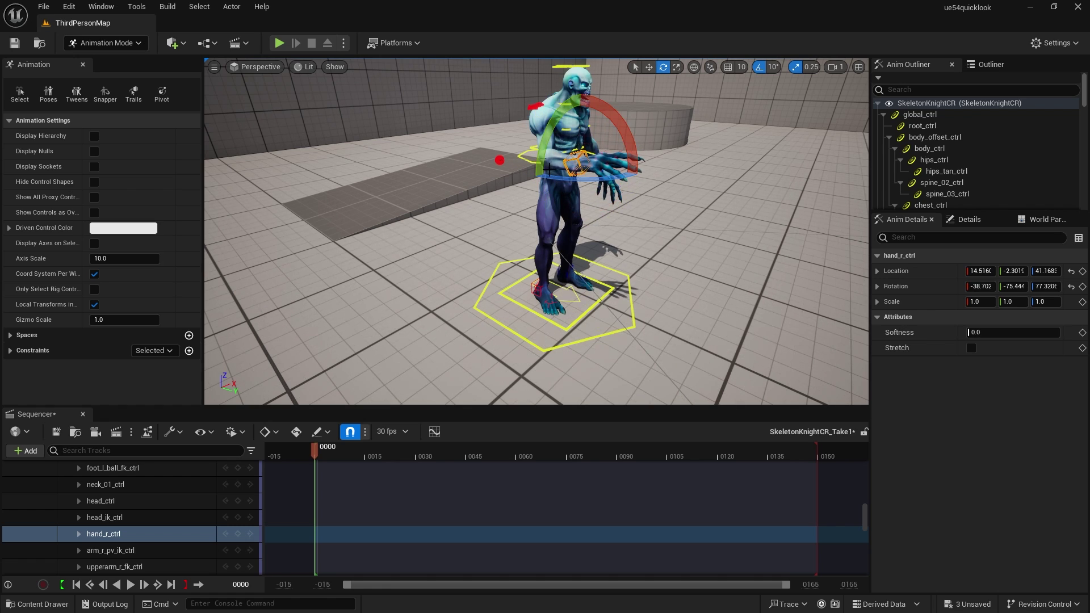
pyautogui.click(524, 154)
# Step: Lower body_ctrl into a crouch and drop the right hand a little
pyautogui.press('w')
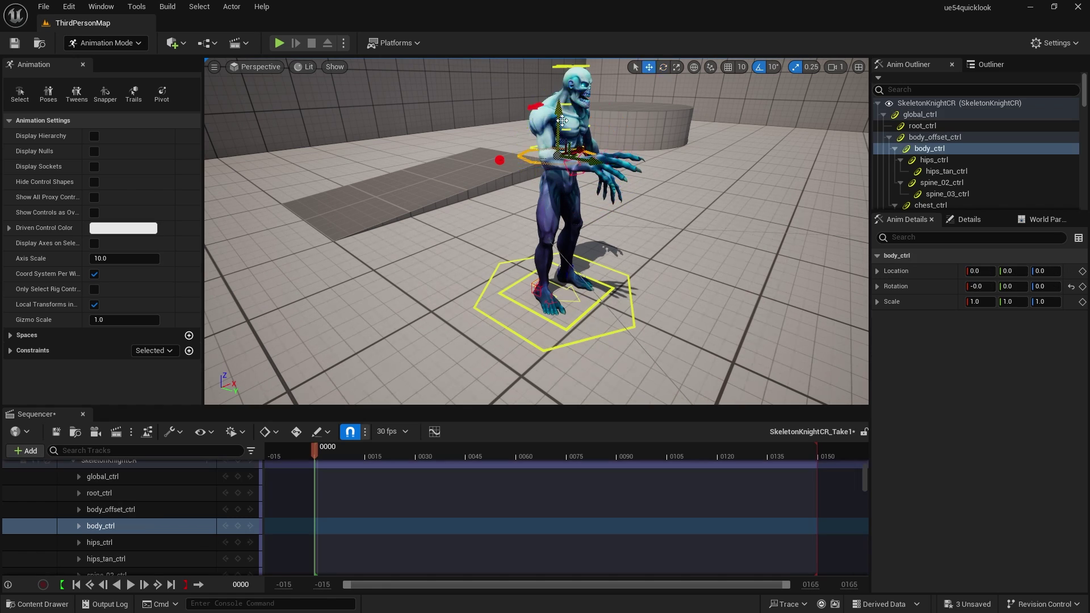
pyautogui.moveTo(559, 116); pyautogui.dragTo(563, 158)
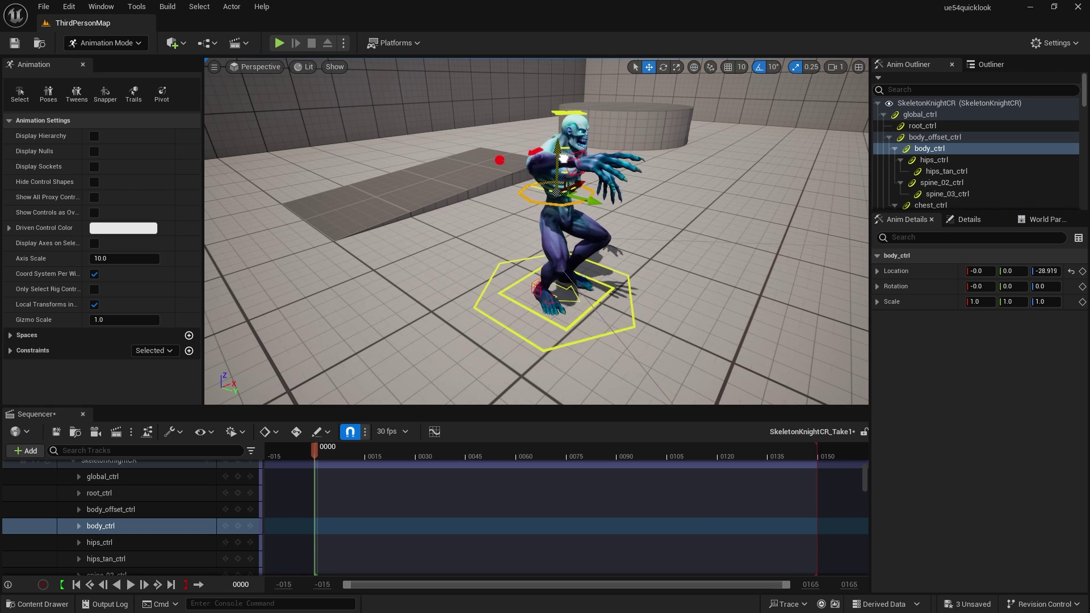
pyautogui.click(580, 156)
pyautogui.moveTo(580, 114); pyautogui.dragTo(539, 165)
pyautogui.keyDown('alt'); pyautogui.moveTo(613, 320); pyautogui.dragTo(488, 286); pyautogui.keyUp('alt')
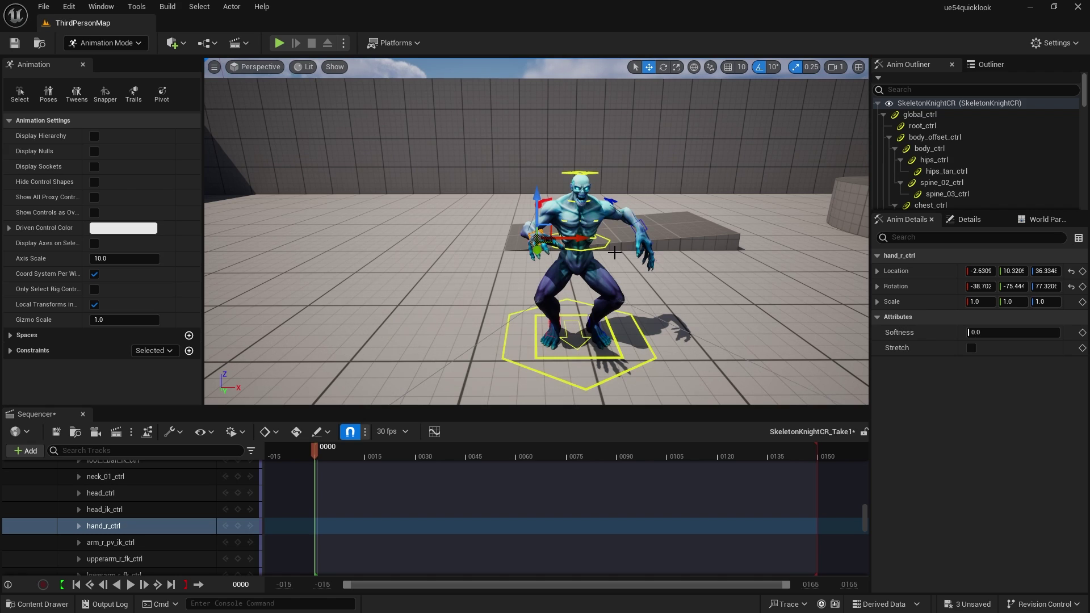
# Step: Undo a sideways test move on head_ctrl, then rotate it to 10.0 on its third axis
pyautogui.click(617, 221)
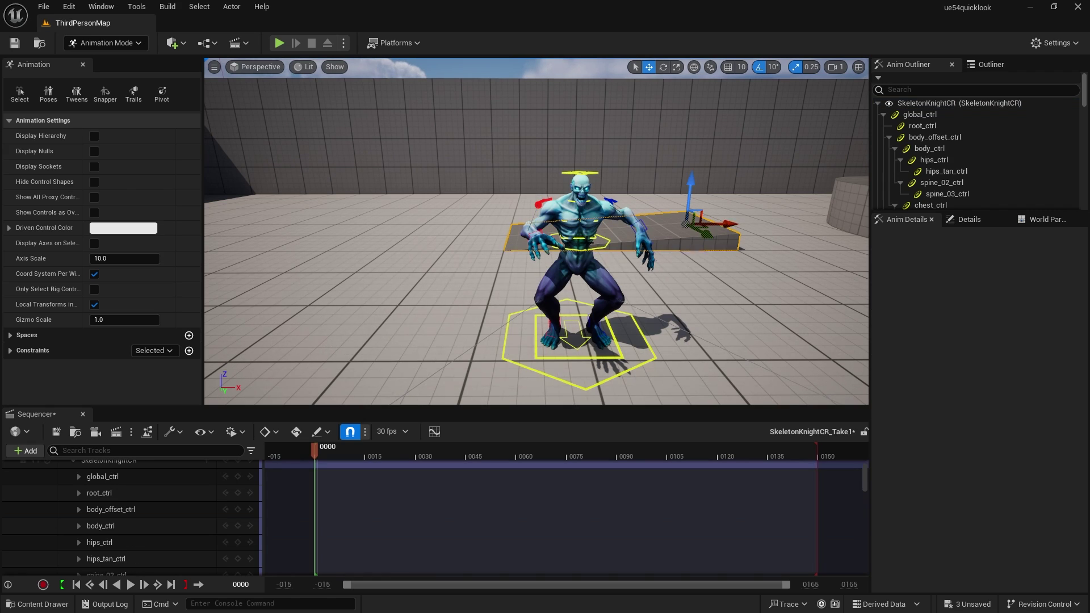
pyautogui.click(574, 172)
pyautogui.press('w')
pyautogui.moveTo(591, 277)
pyautogui.mouseDown(button='right')
pyautogui.moveTo(647, 232)
pyautogui.moveTo(586, 265)
pyautogui.mouseUp(button='right')
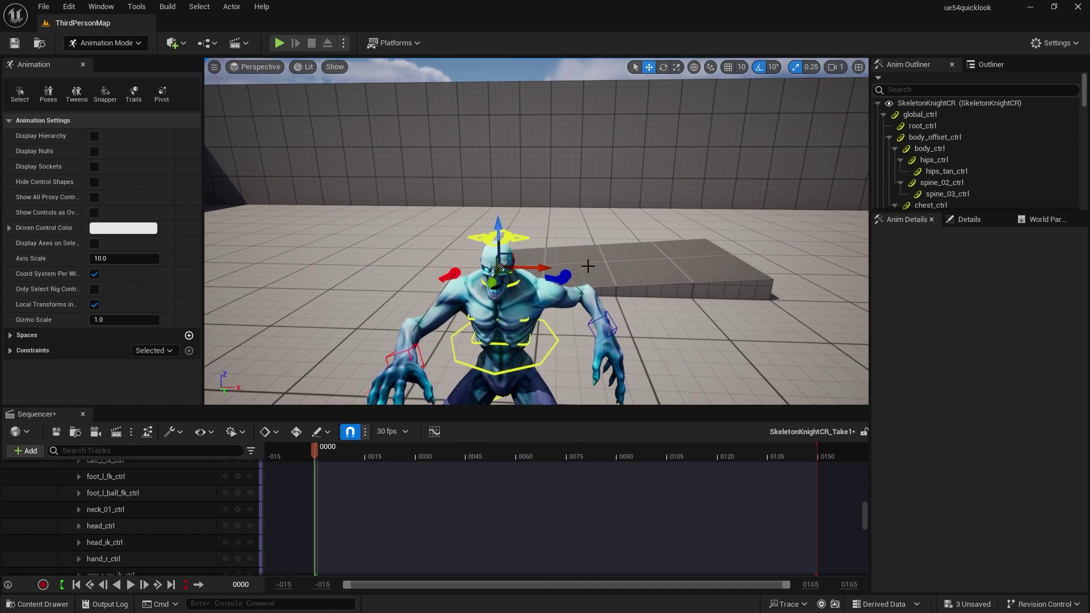
pyautogui.click(517, 237)
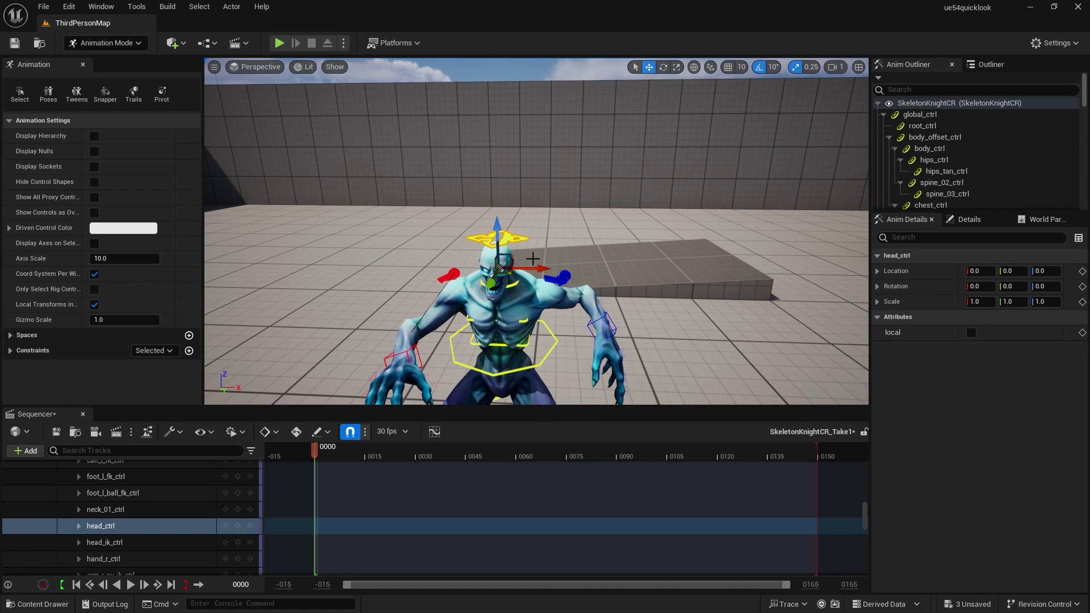
pyautogui.moveTo(536, 270); pyautogui.dragTo(557, 273)
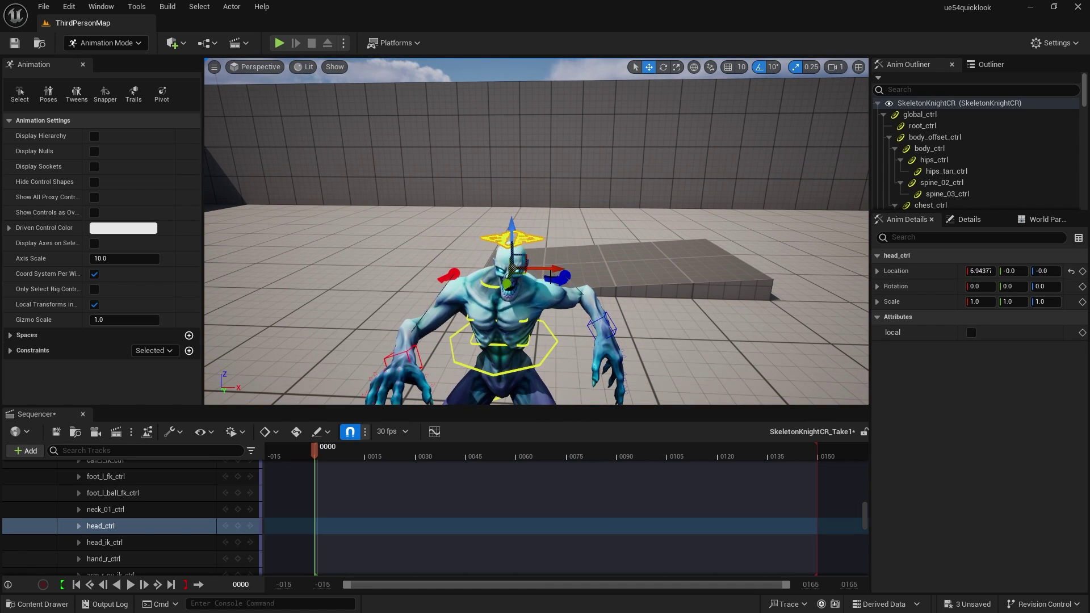
pyautogui.hotkey('ctrl', 'z')
pyautogui.press('e')
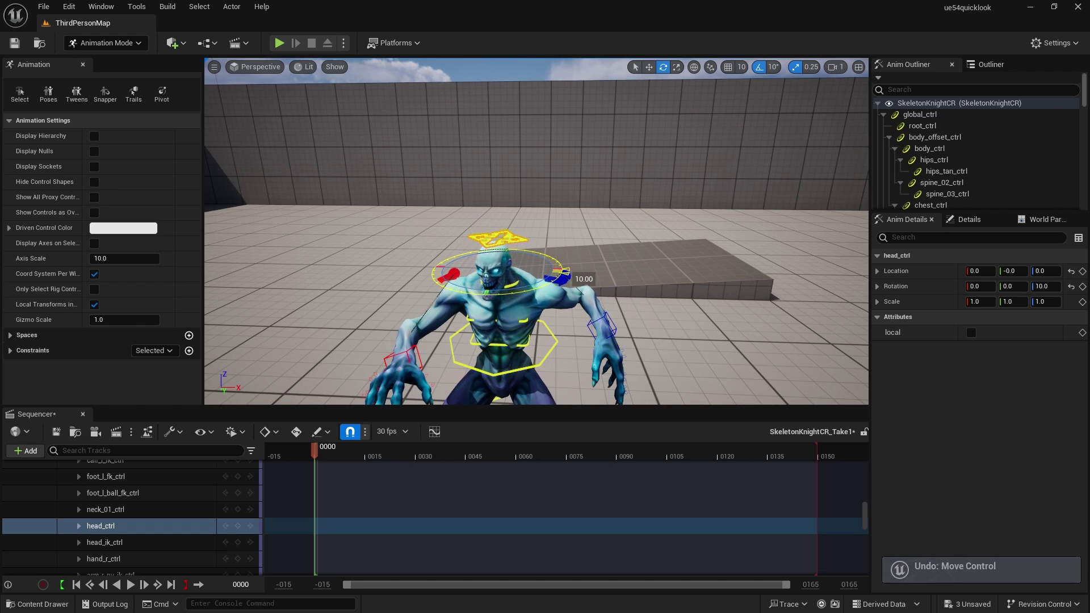